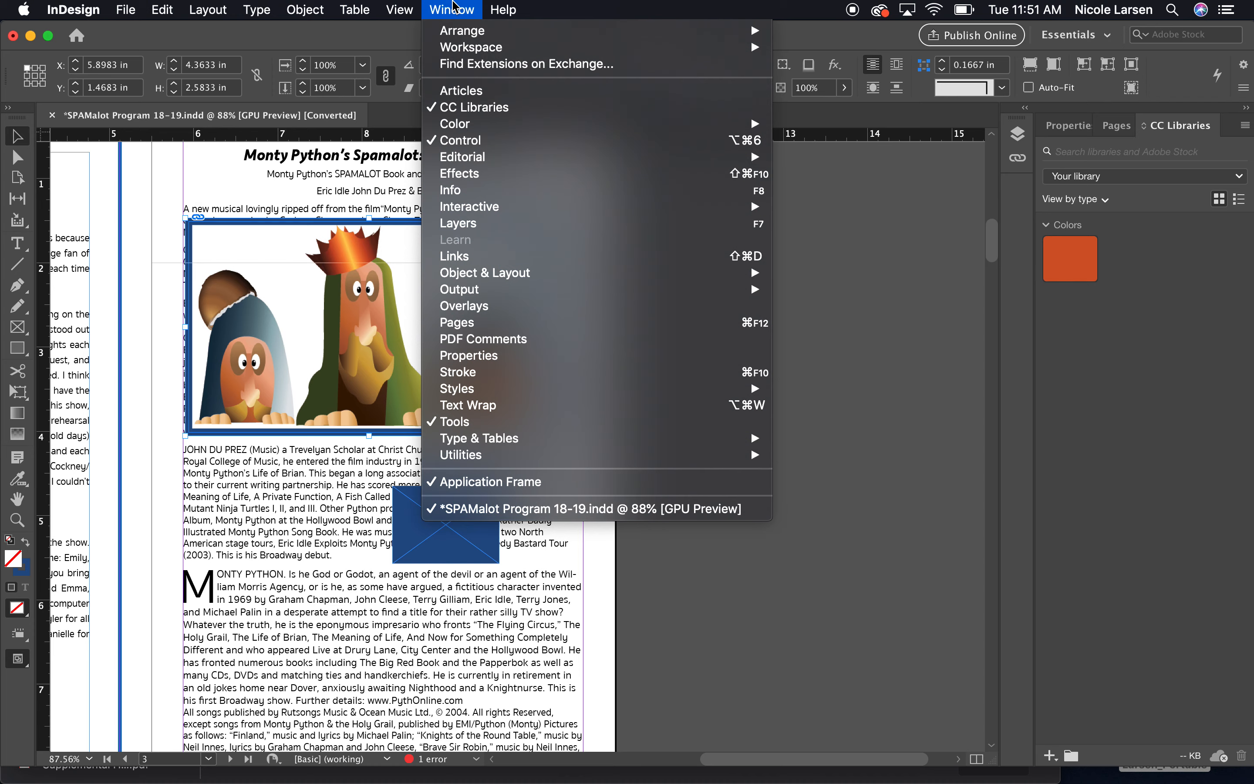
Open the Text Wrap panel, move it aside, and wrap text around the illustration's bounding box.
click(494, 413)
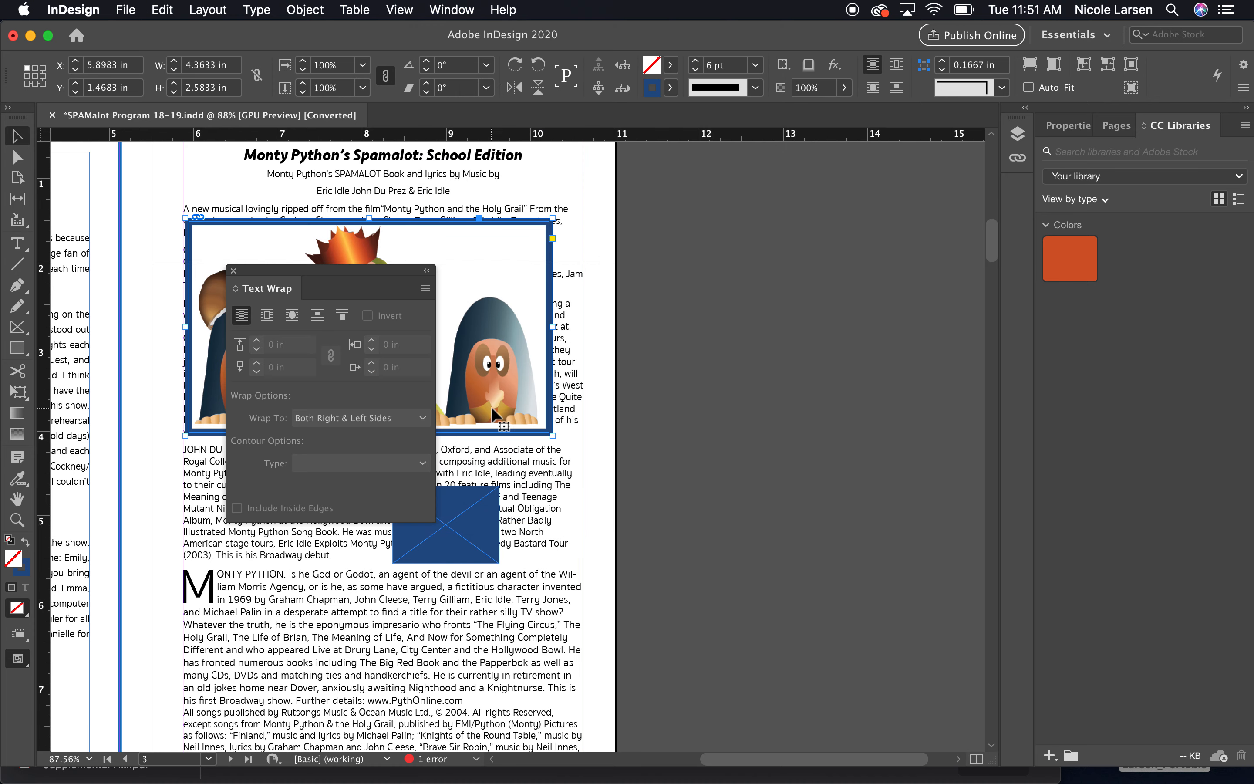
drag(291, 272, 782, 242)
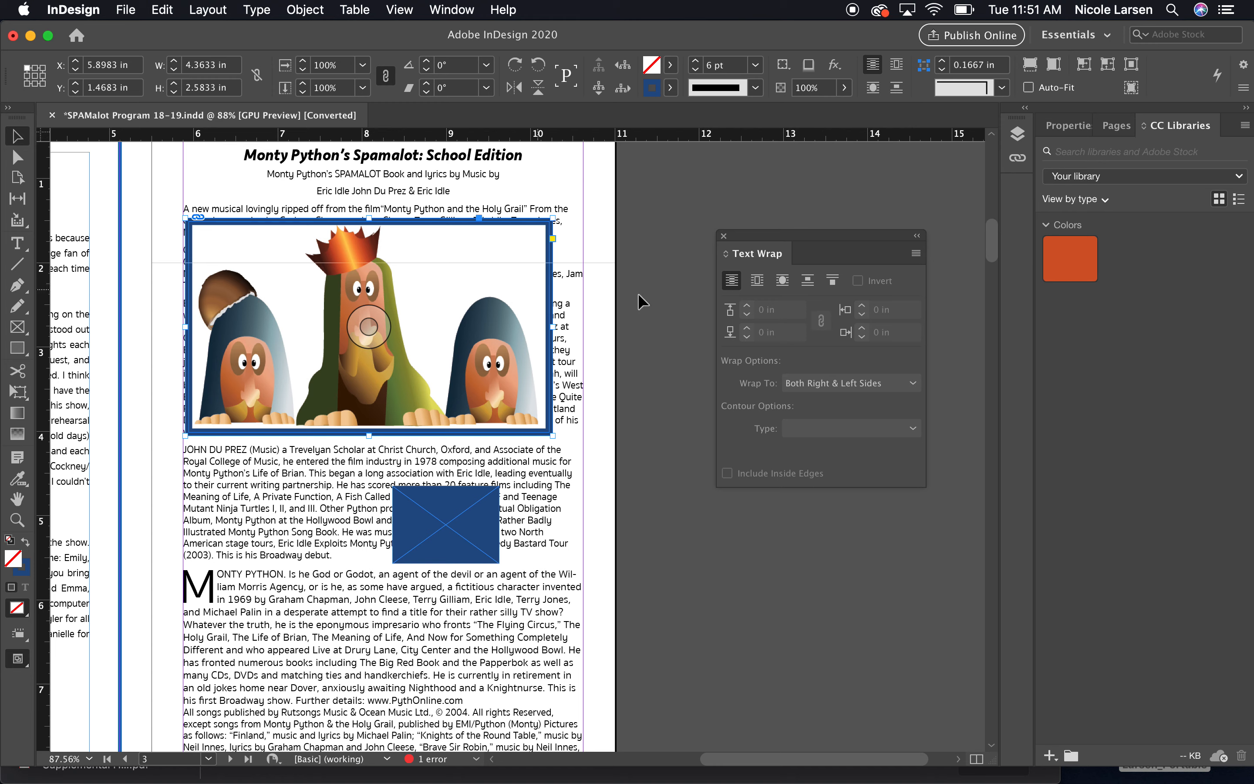
click(758, 283)
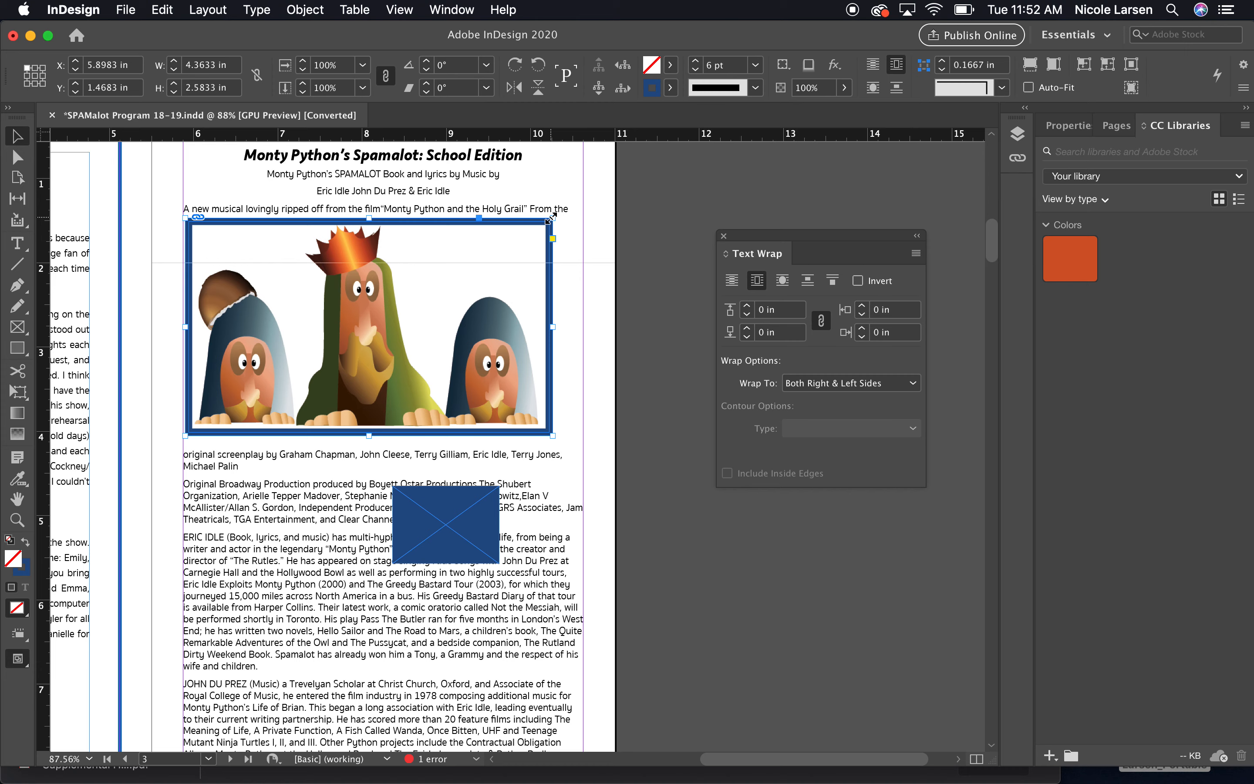
Resize the illustration frame from its corner to about 2.77 in by 1.64 in.
drag(553, 217, 292, 297)
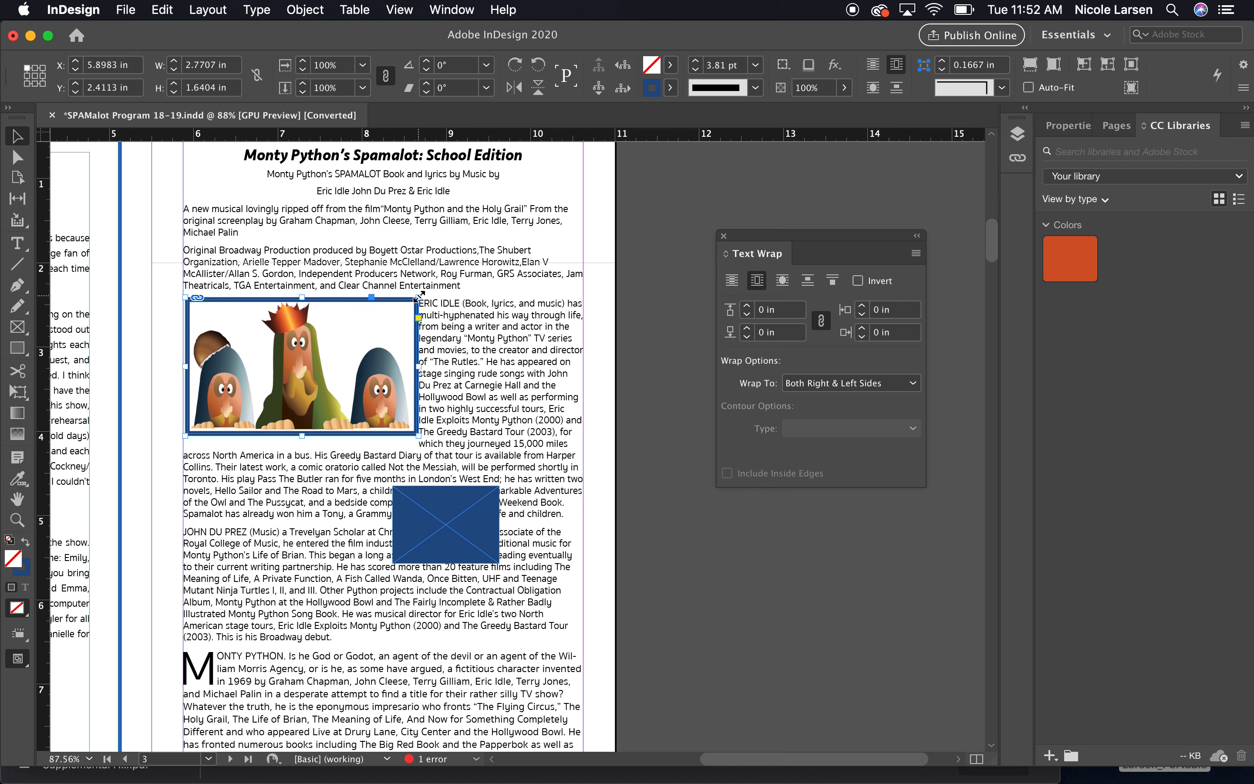
click(605, 329)
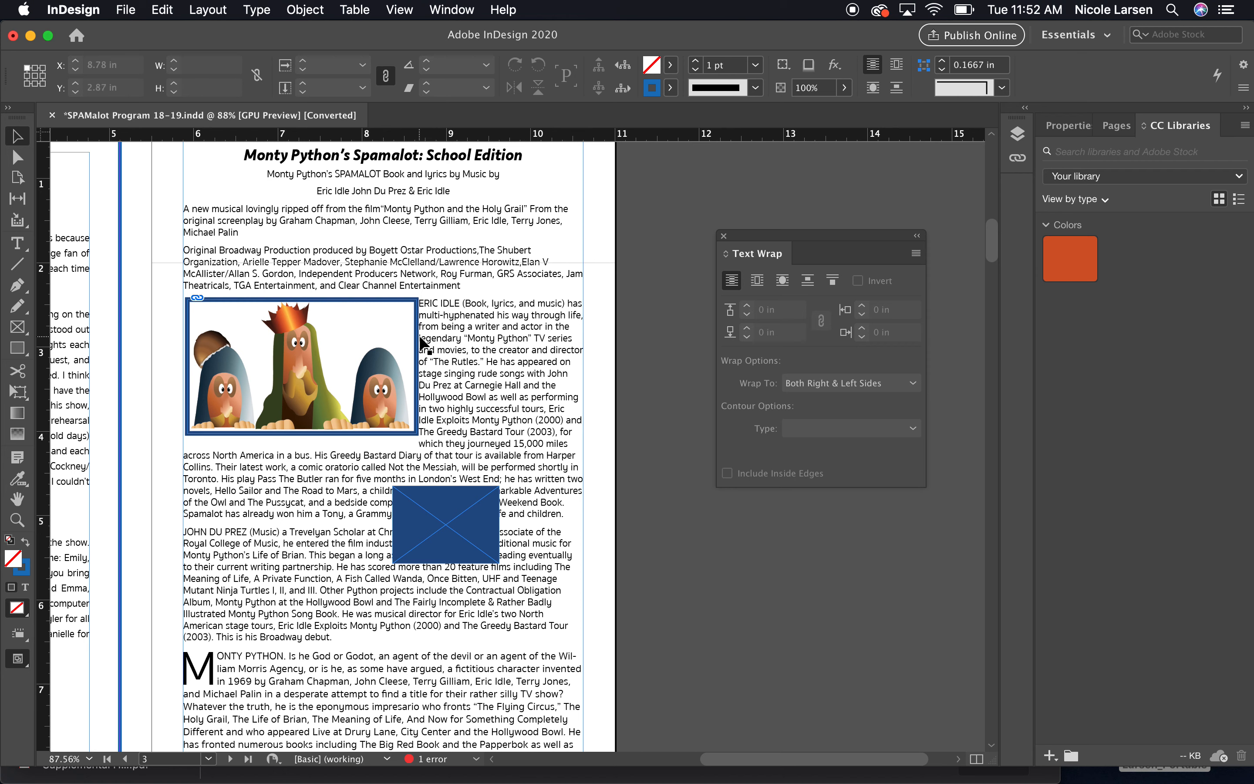
Set the text wrap offsets to 0.125 in, unlink them, and reduce the top offset to 0.0625 in.
click(303, 324)
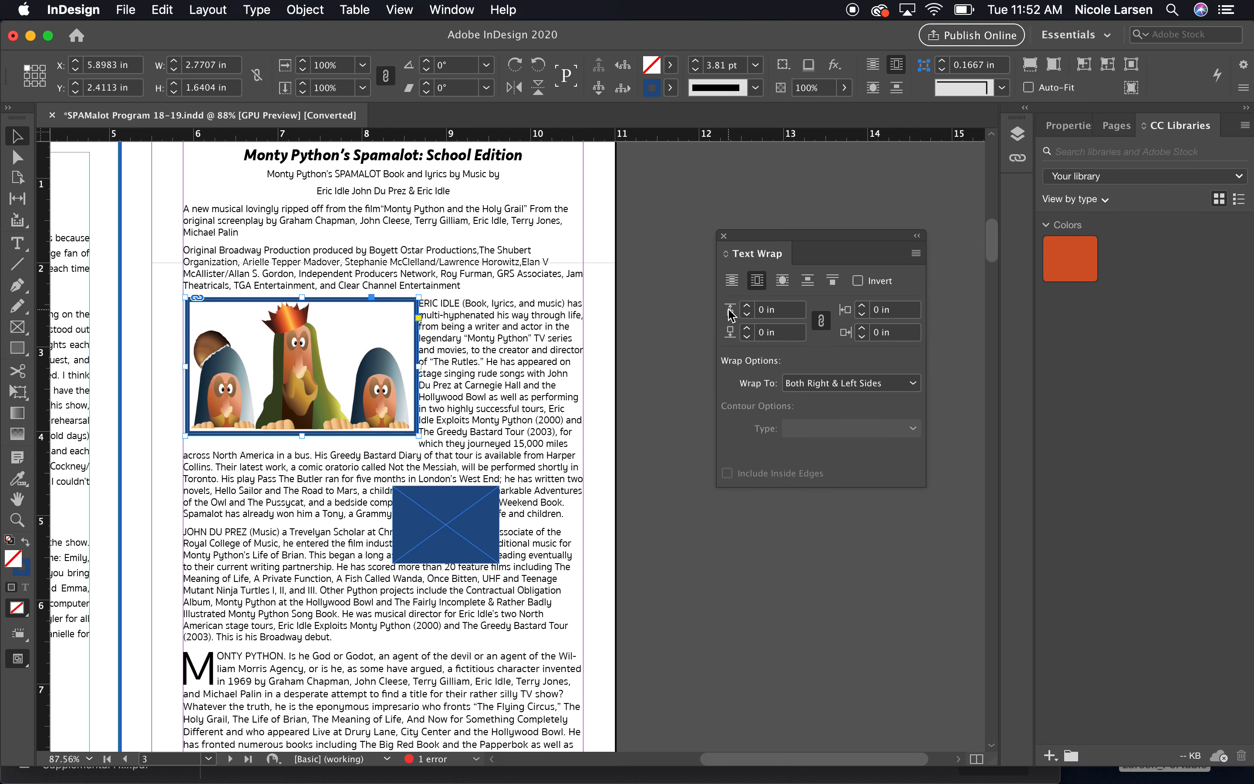
click(747, 307)
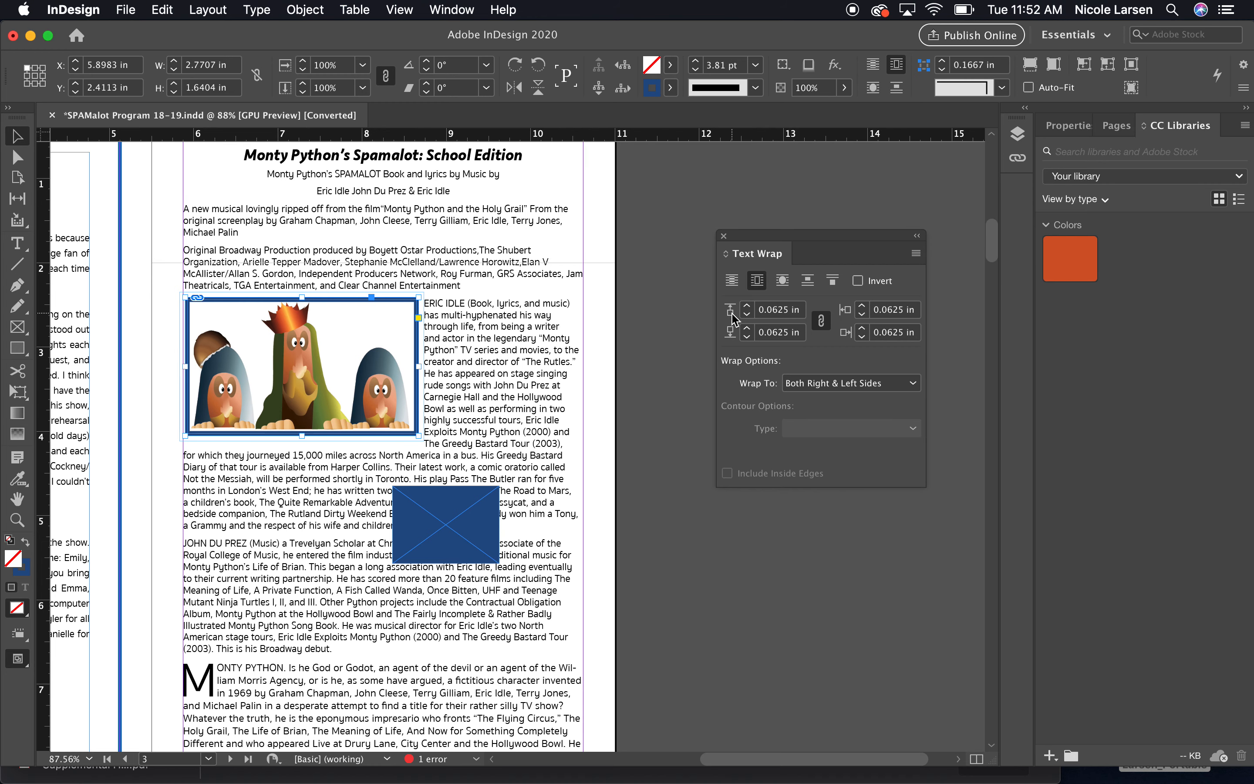
click(747, 310)
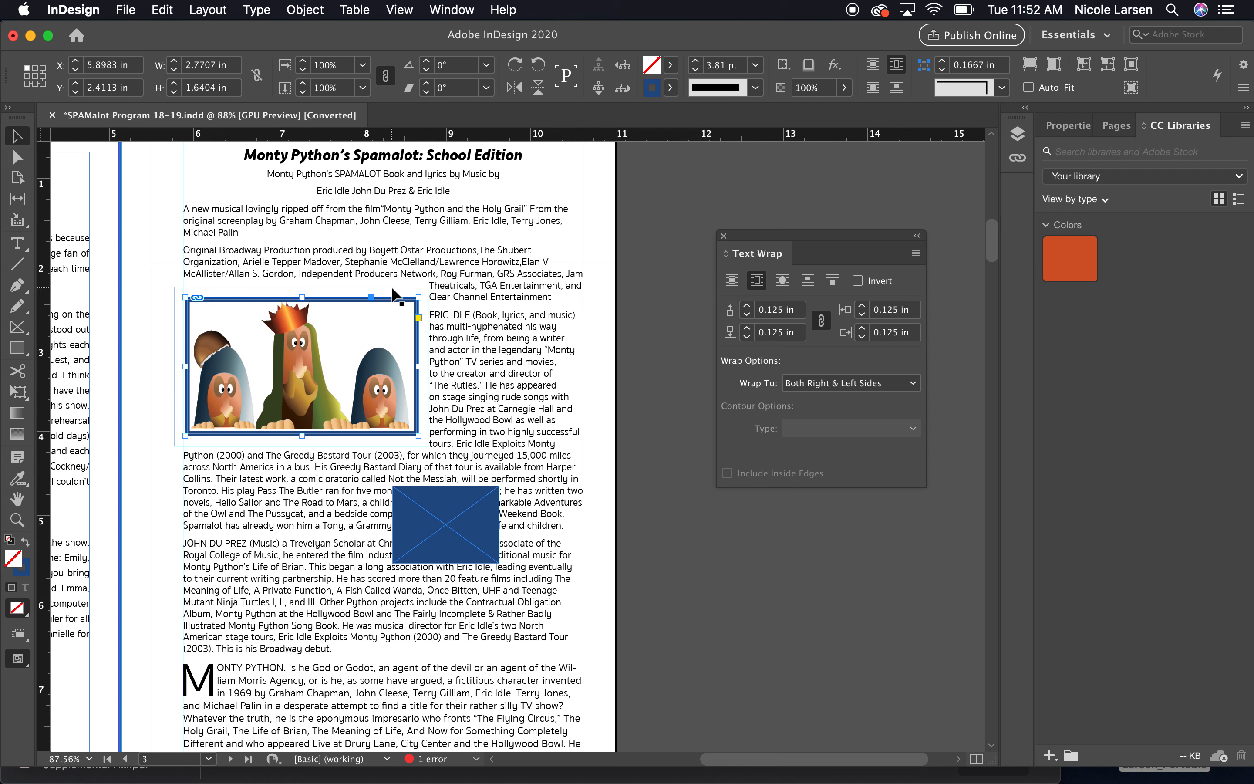
click(821, 322)
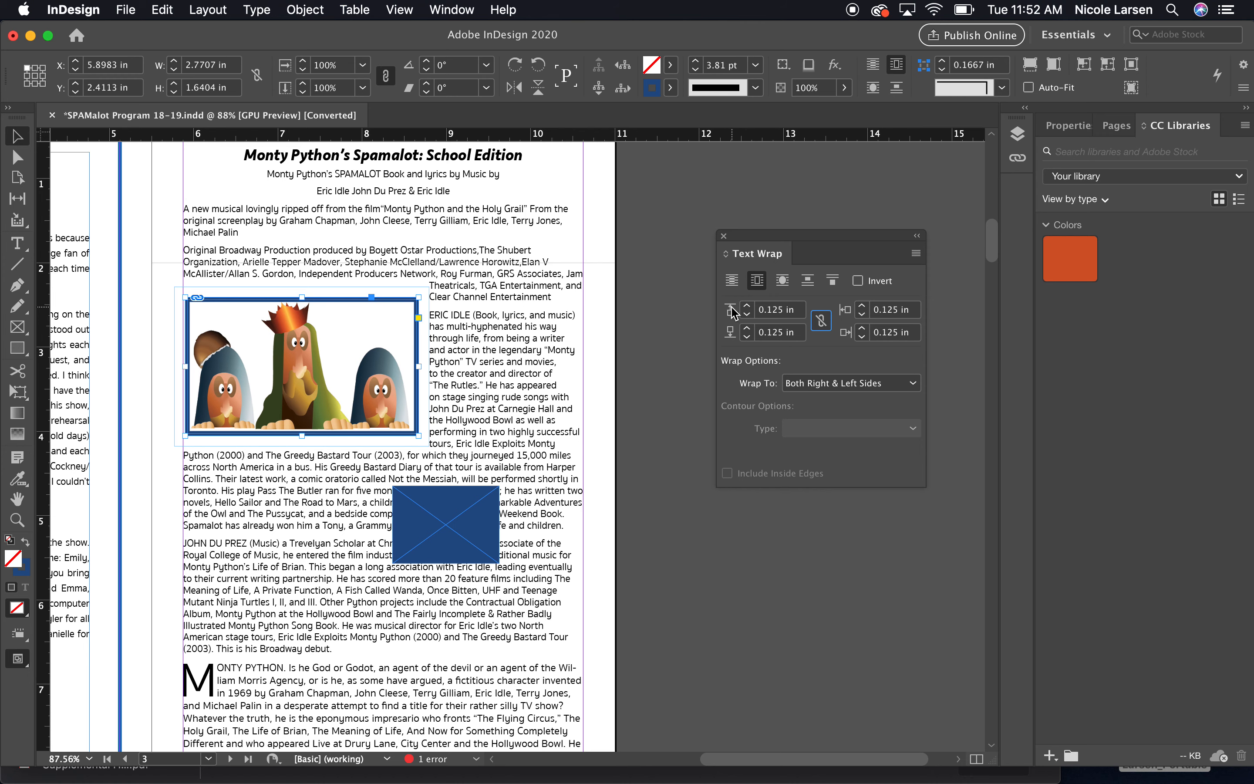
click(746, 314)
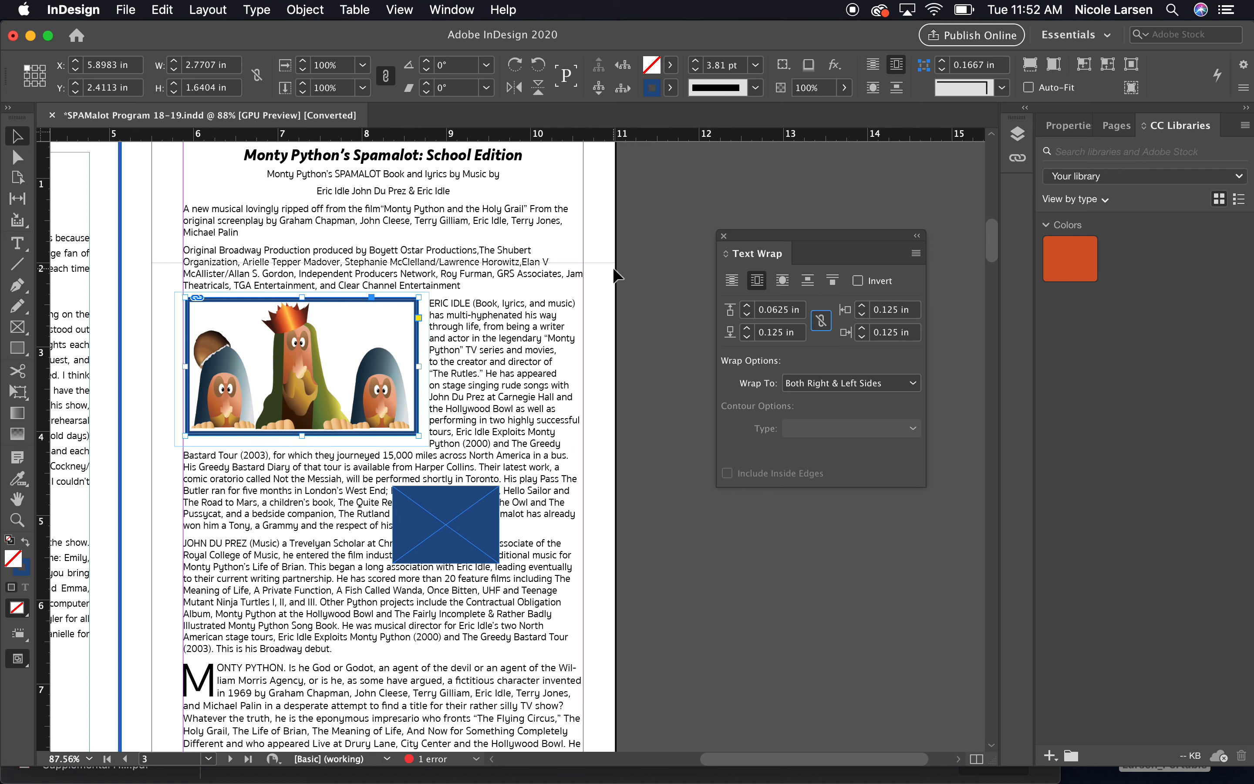
click(667, 244)
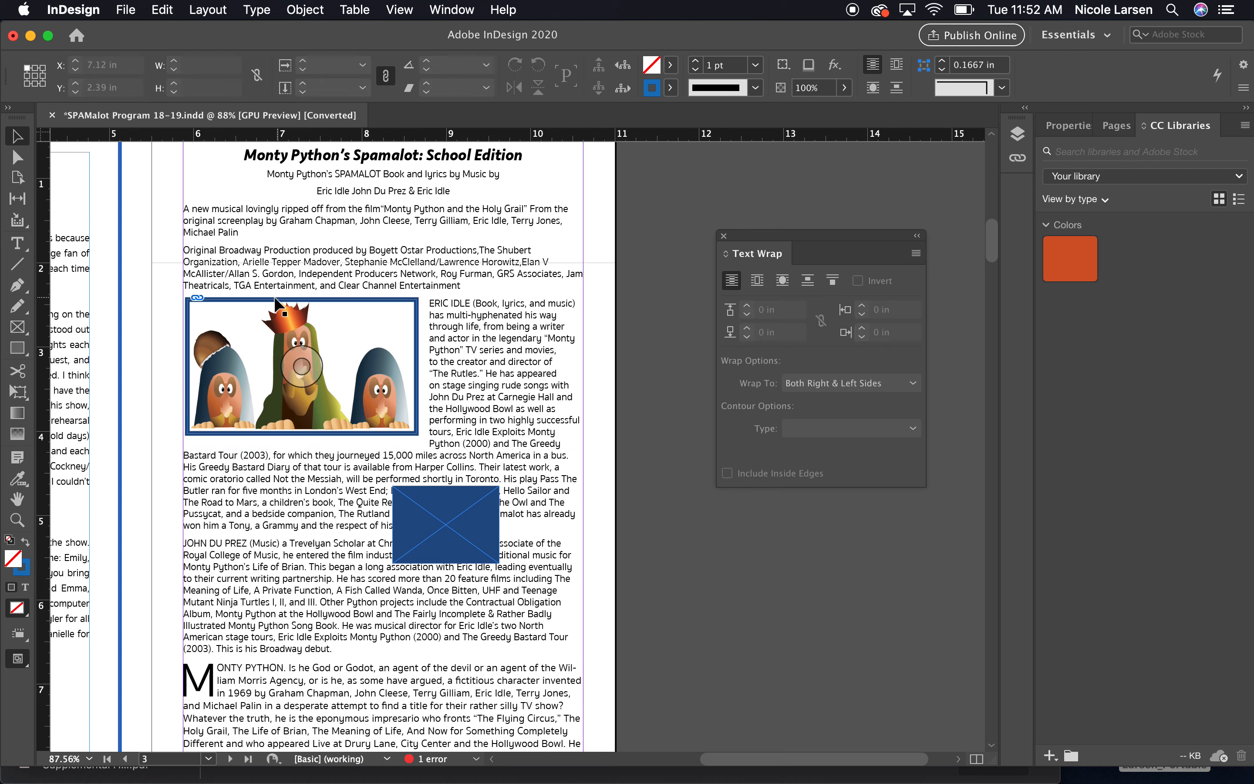
Nudge the illustration frame slightly to the left.
click(411, 365)
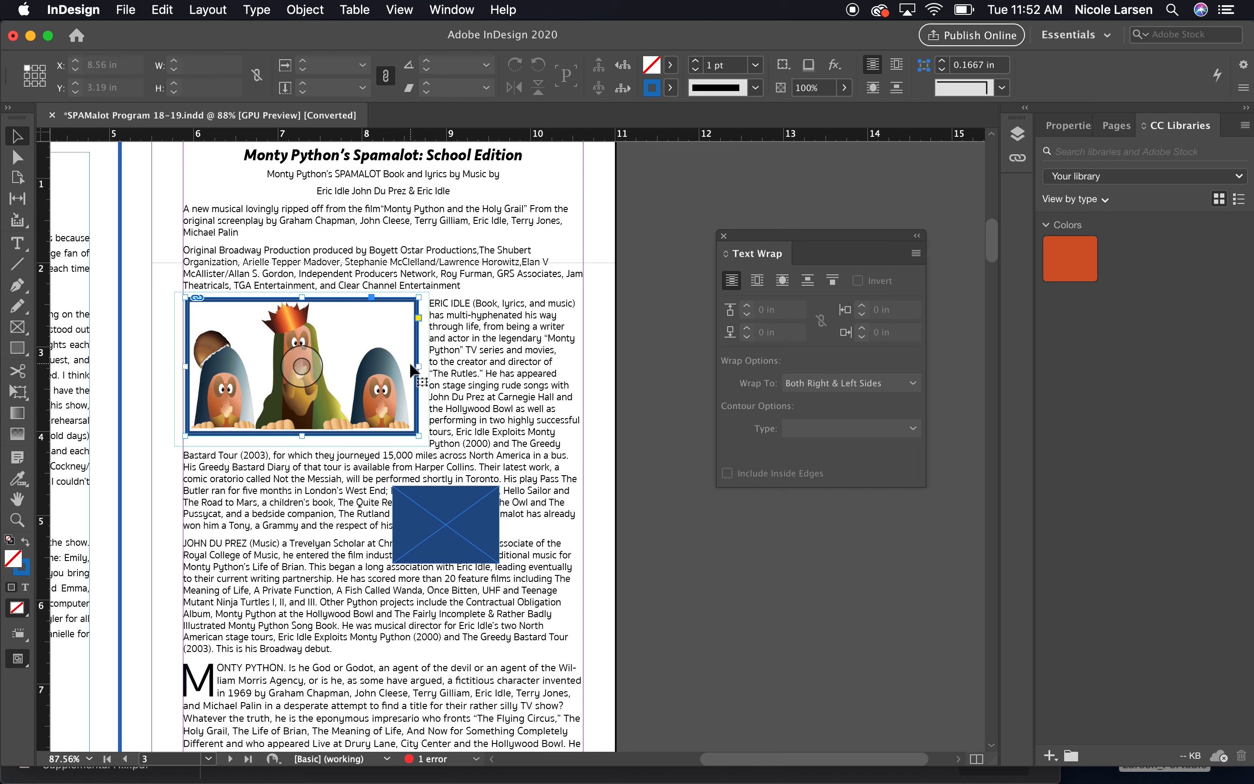
key(Left)
key(Left)
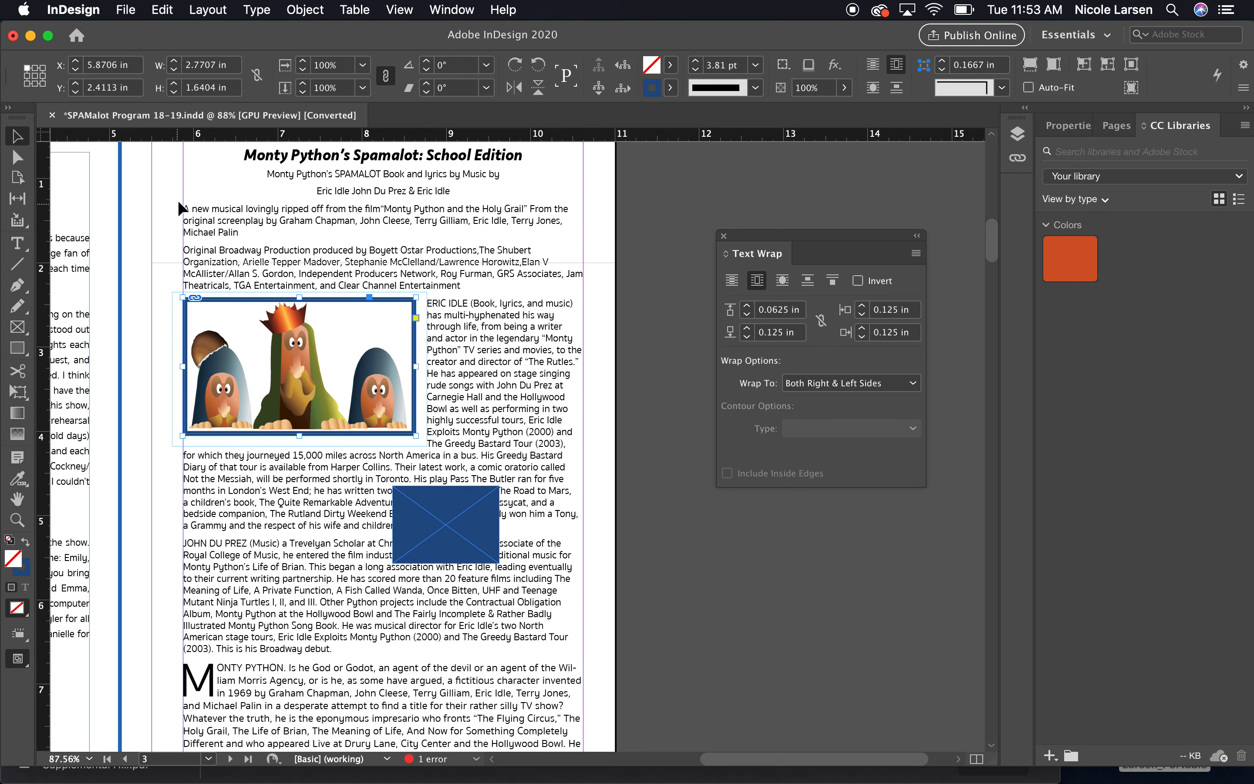
click(641, 274)
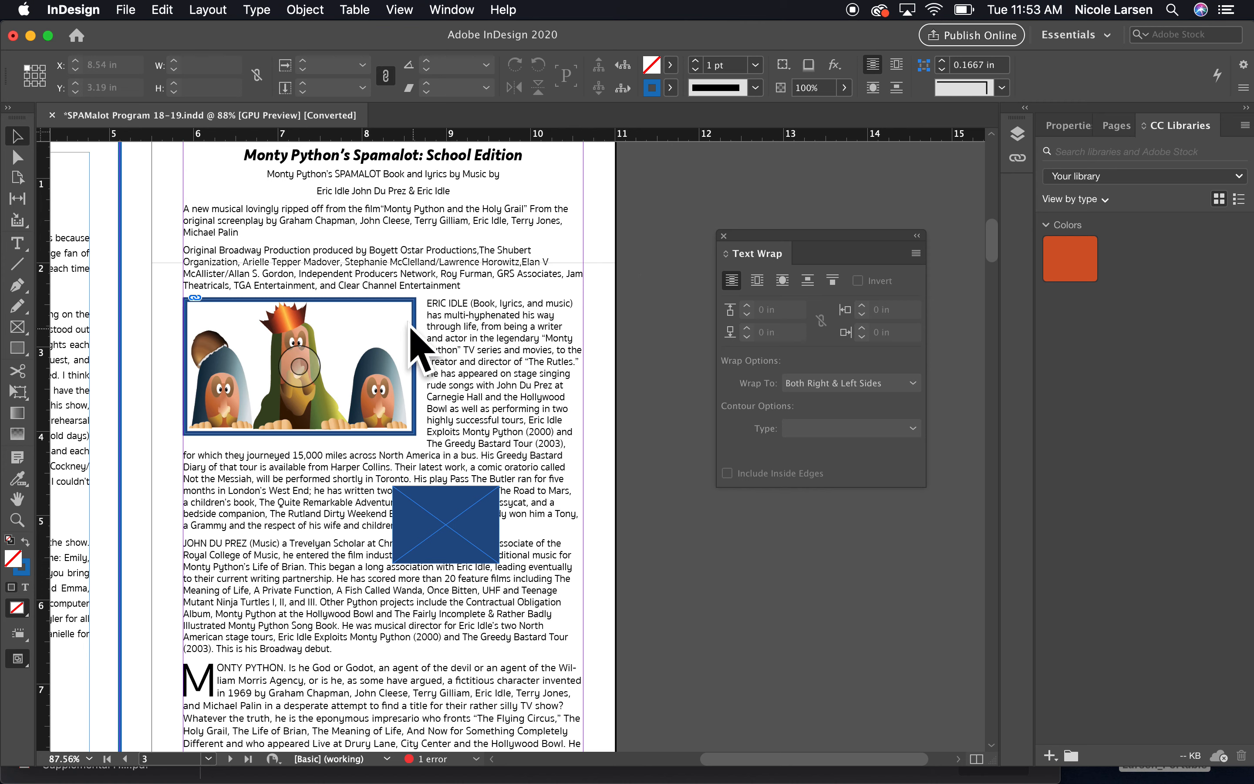
Open the illustration's Clipping Path options with preview on and set the type to Detect Edges.
click(371, 331)
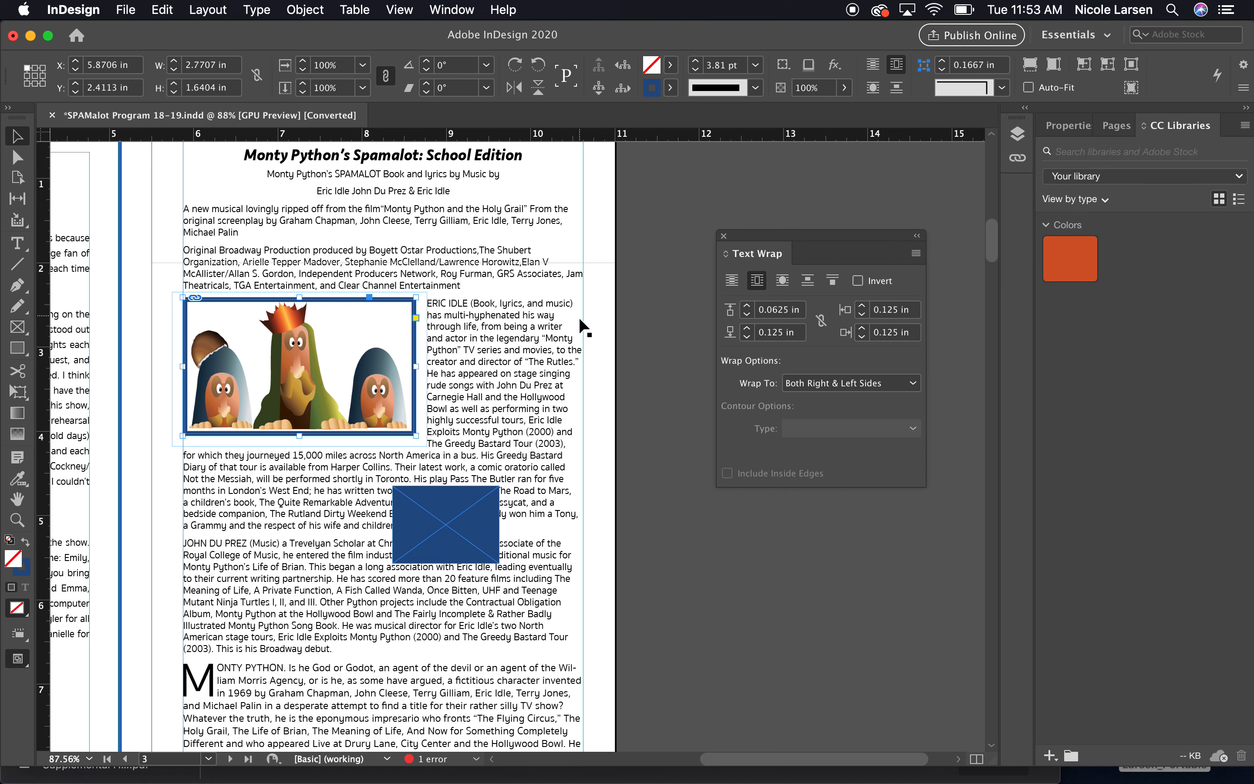
click(304, 10)
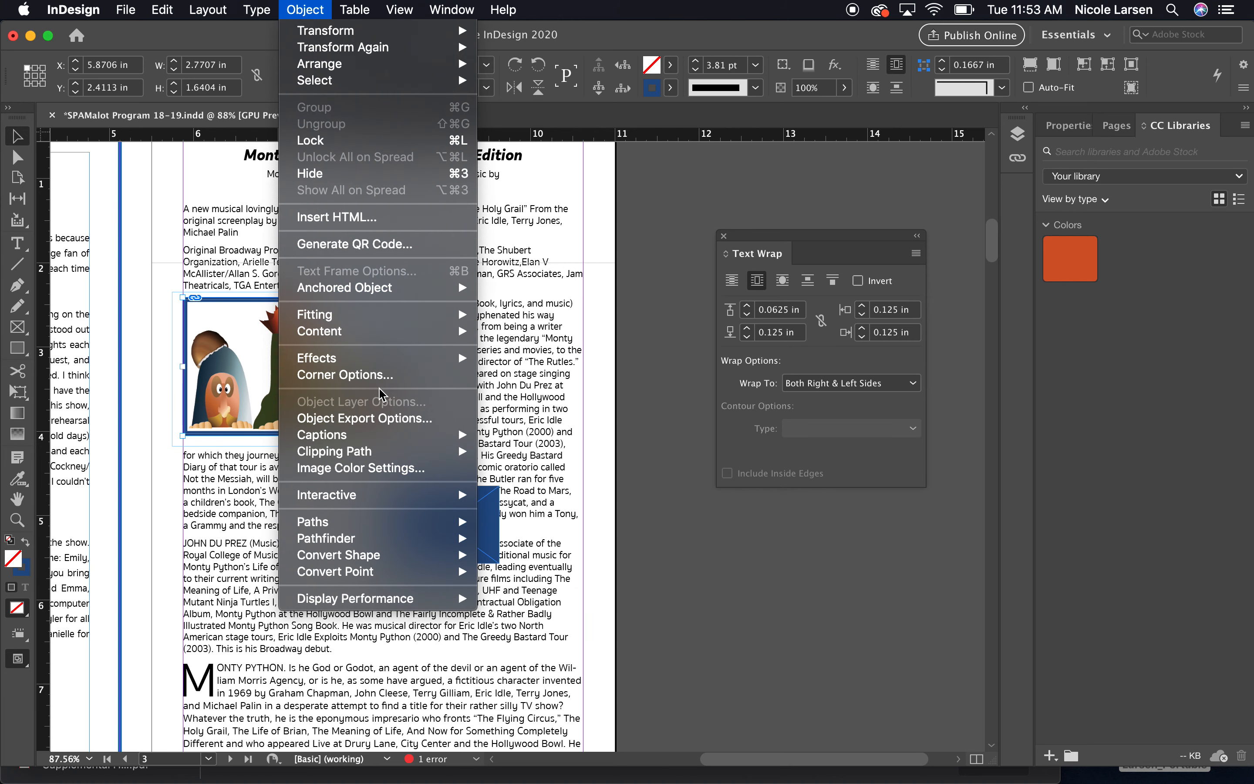
mouse_move(340, 455)
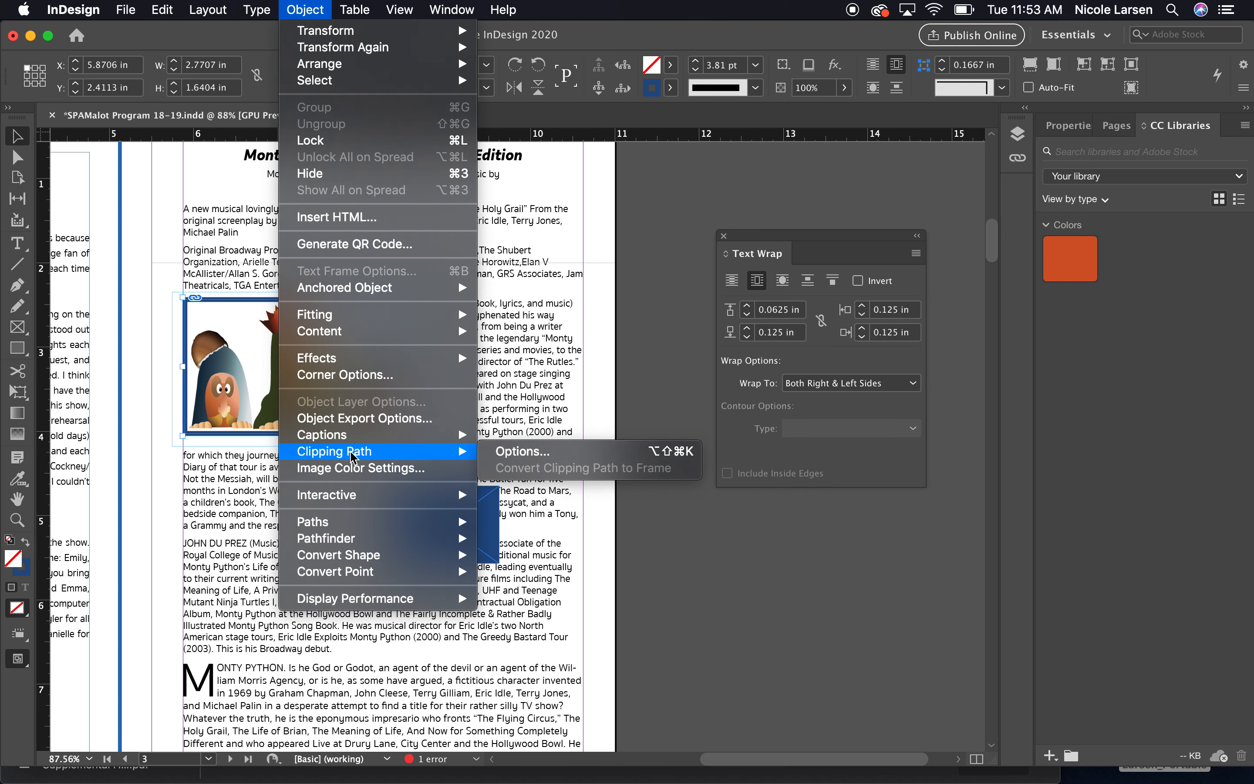
click(527, 456)
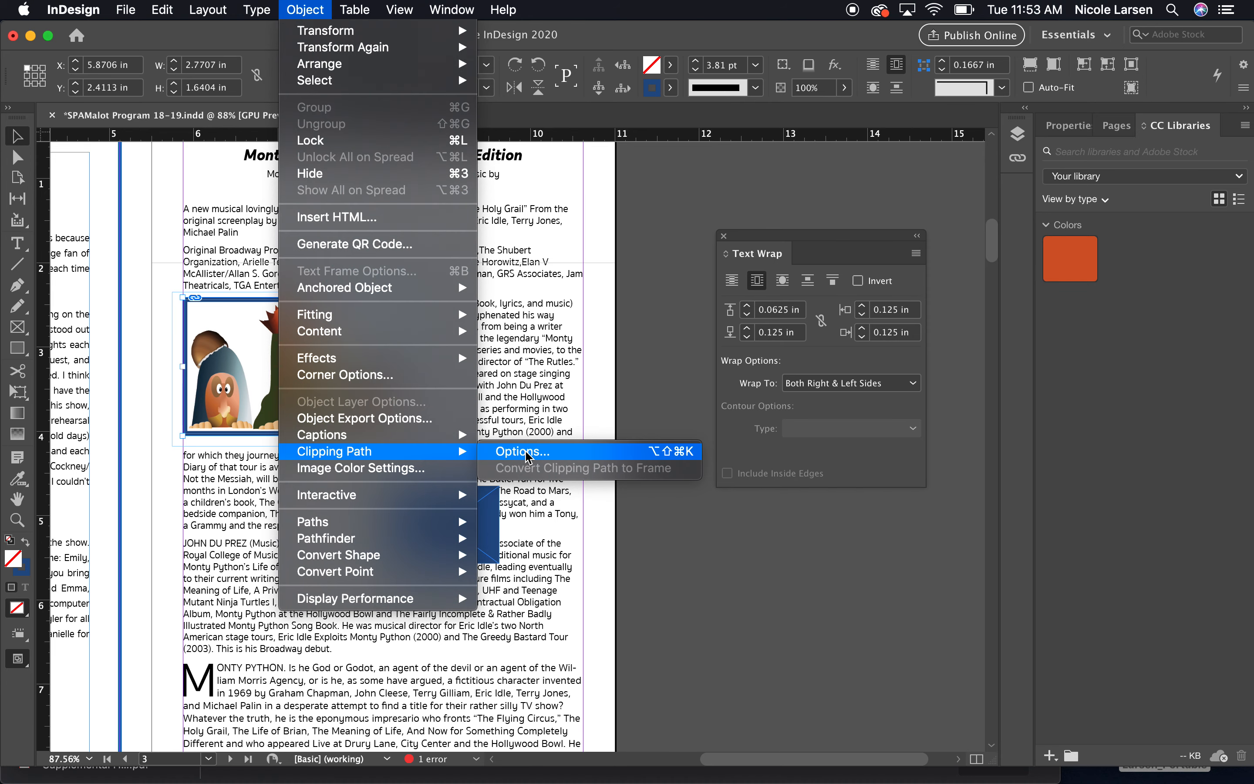
drag(159, 239, 557, 161)
click(779, 258)
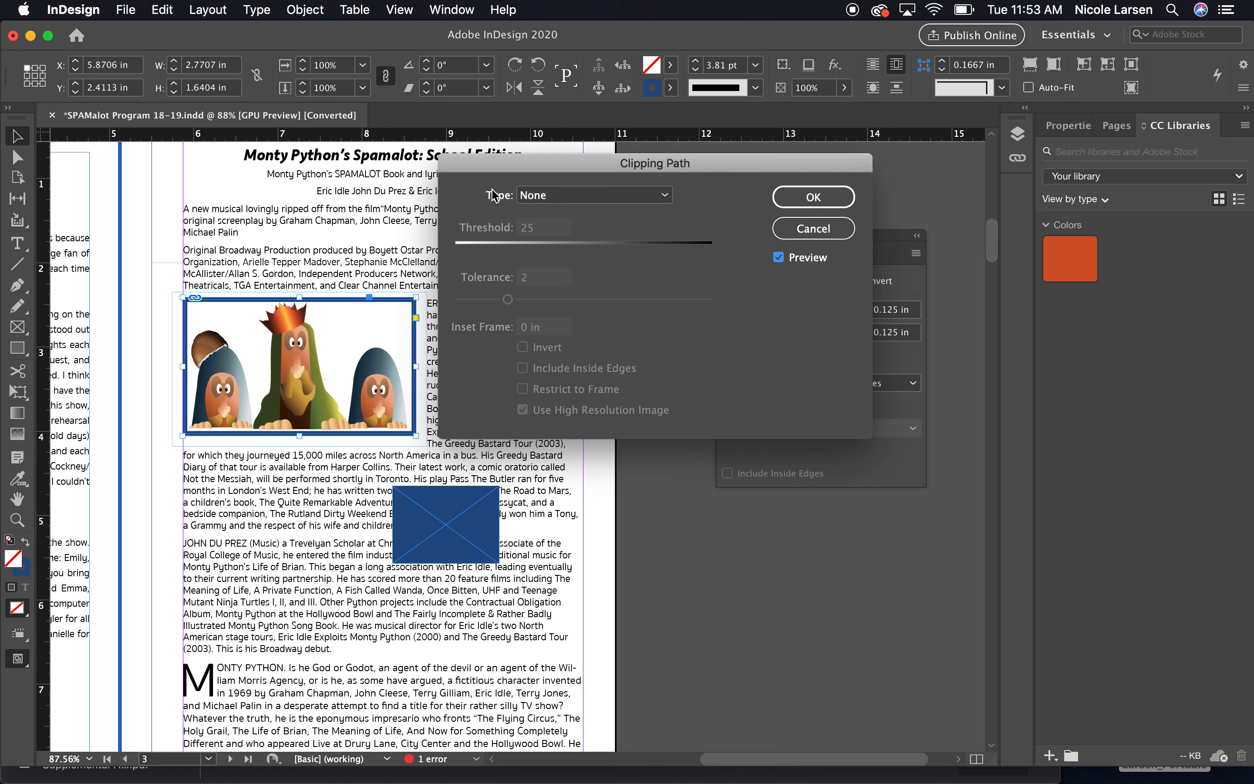
click(575, 195)
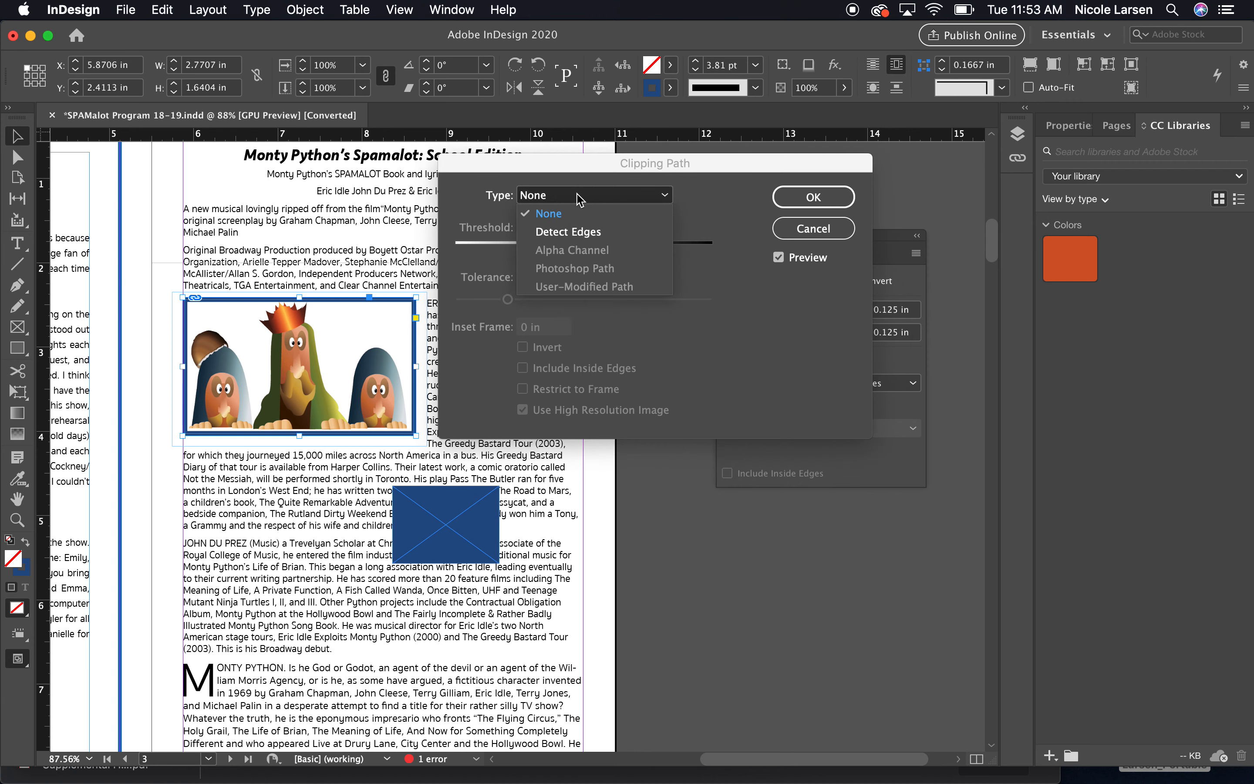
click(567, 233)
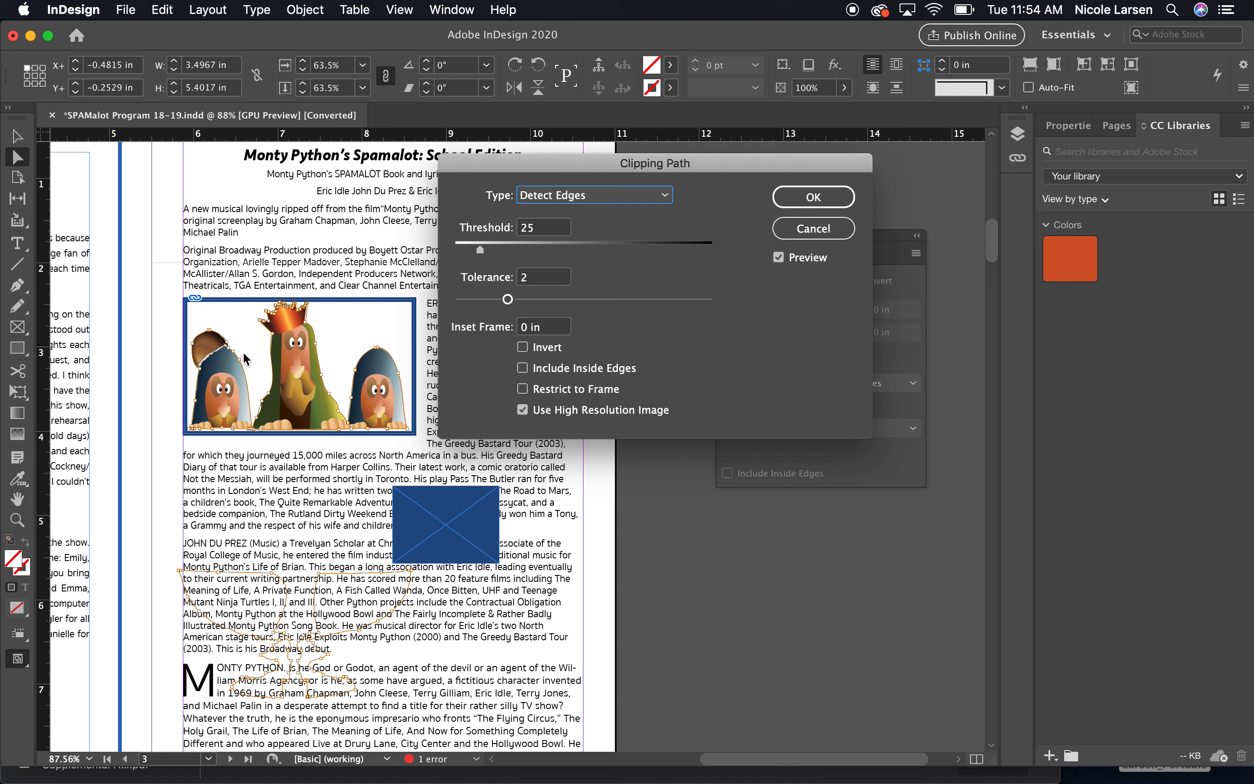
Set the clipping path threshold to 25 and tolerance to 1.785, then apply the clipping path.
click(558, 248)
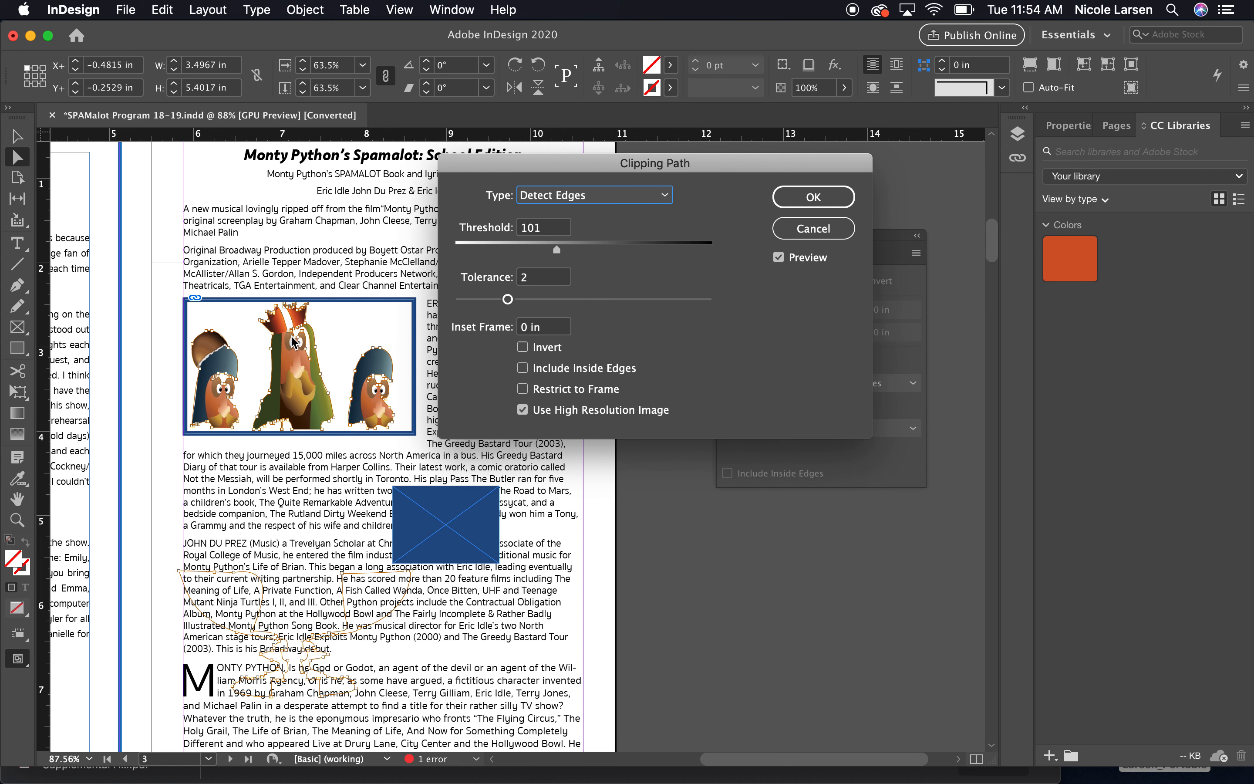
click(680, 245)
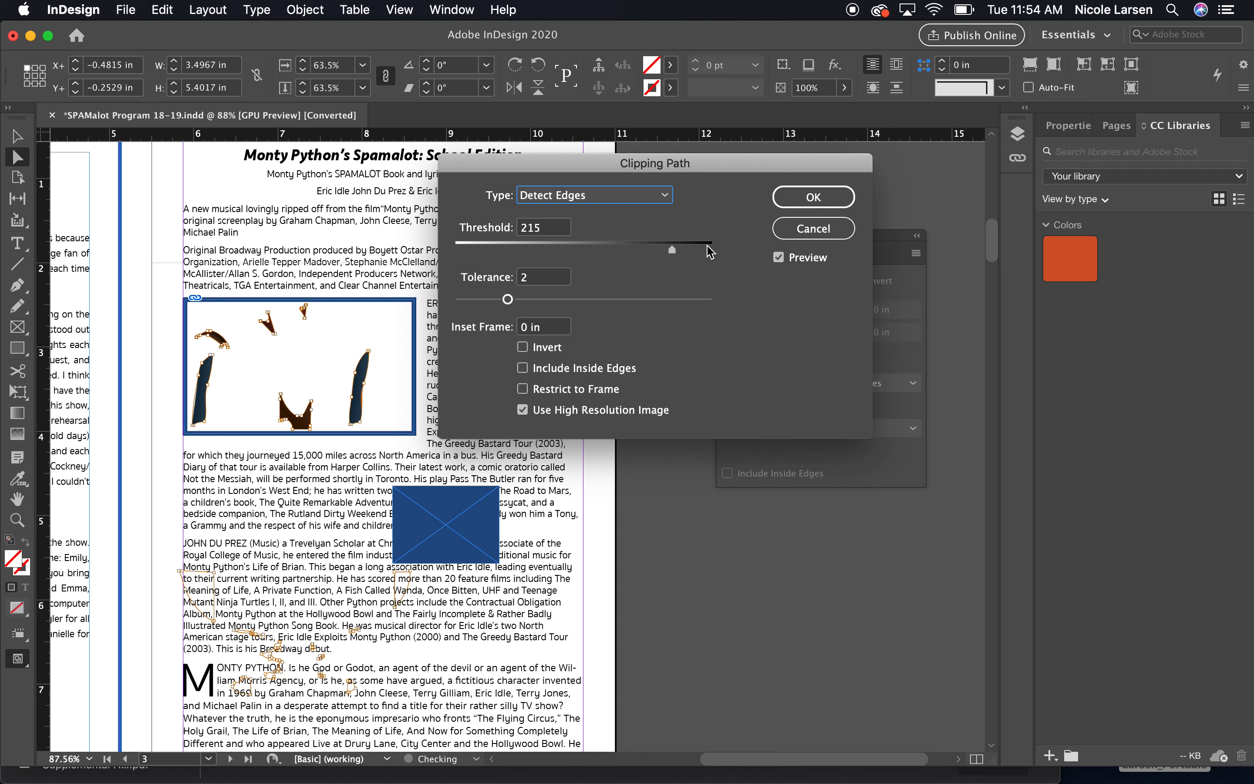
drag(673, 253, 482, 254)
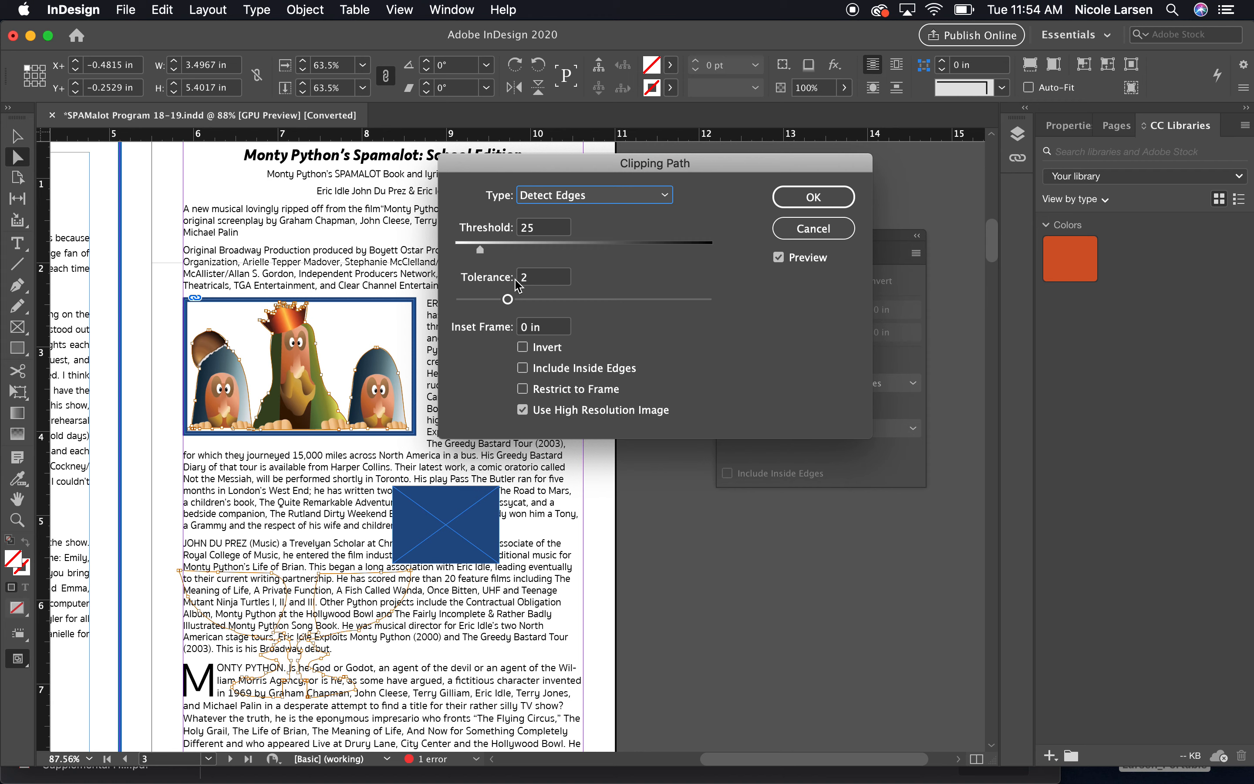
drag(508, 300, 730, 302)
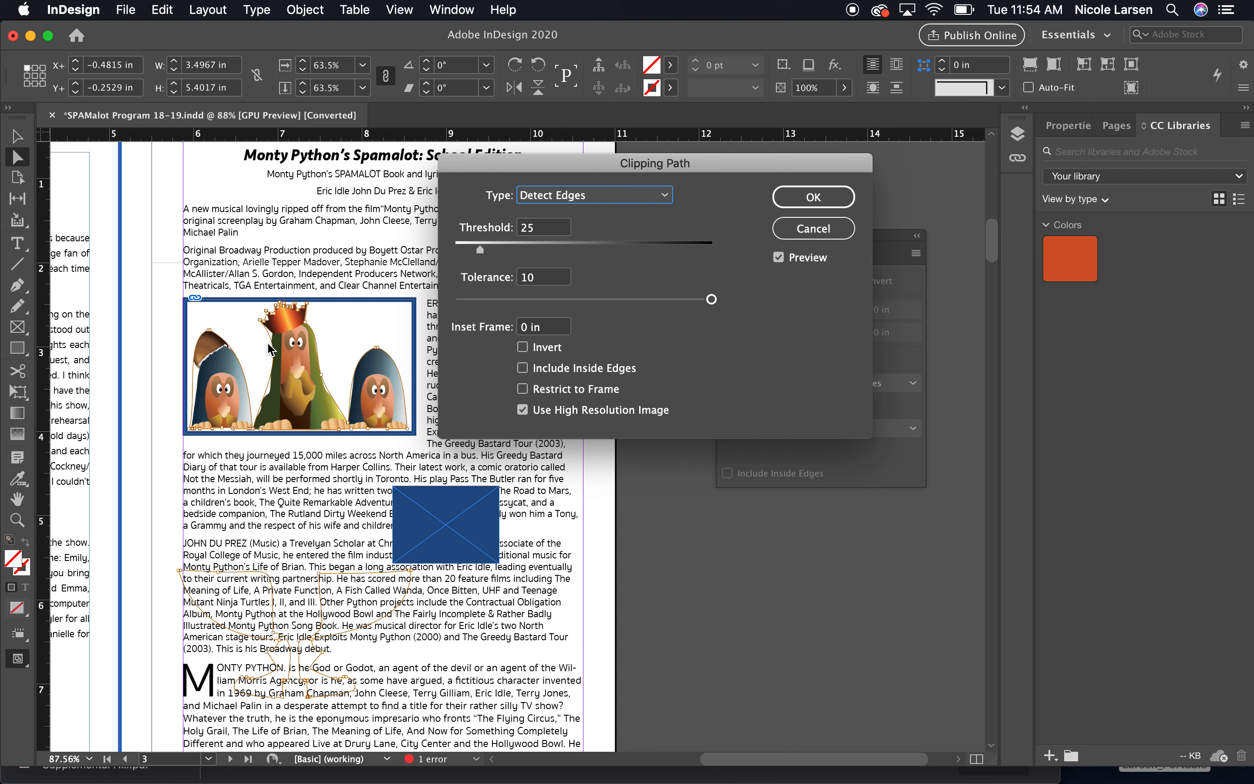
drag(711, 300, 445, 317)
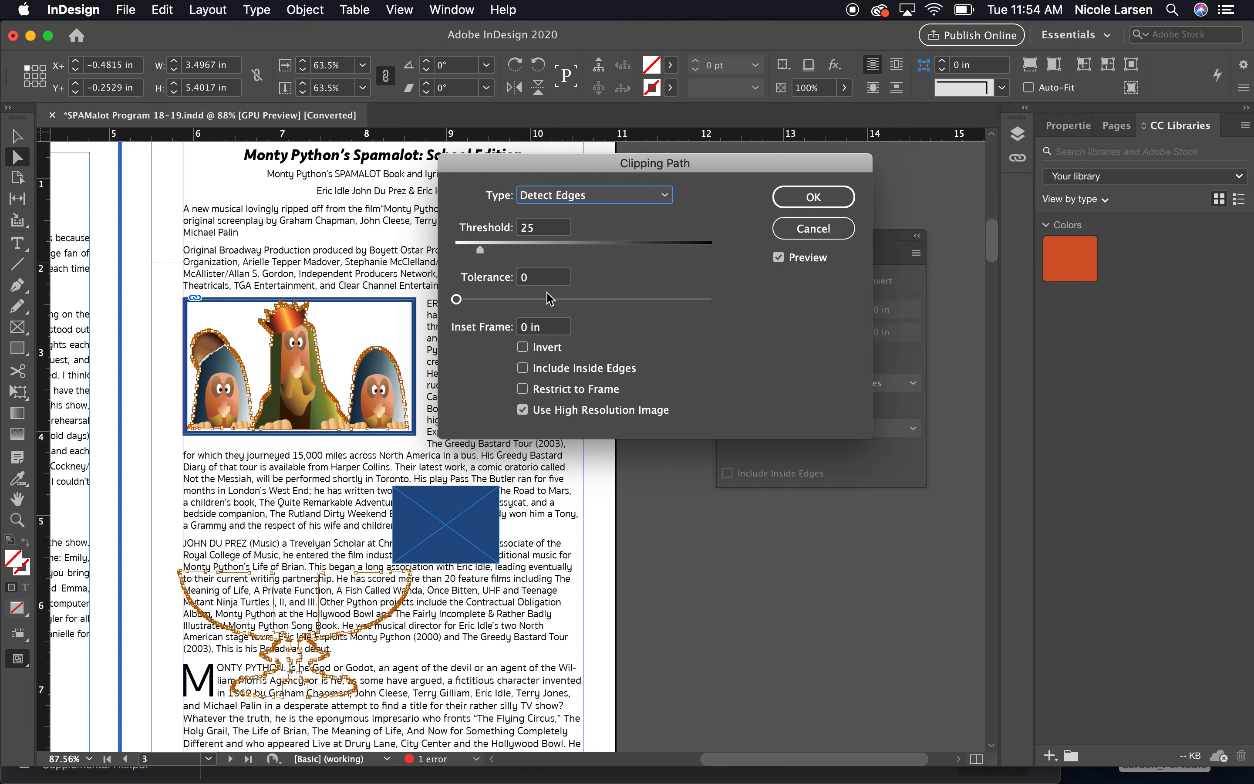
drag(458, 301, 501, 304)
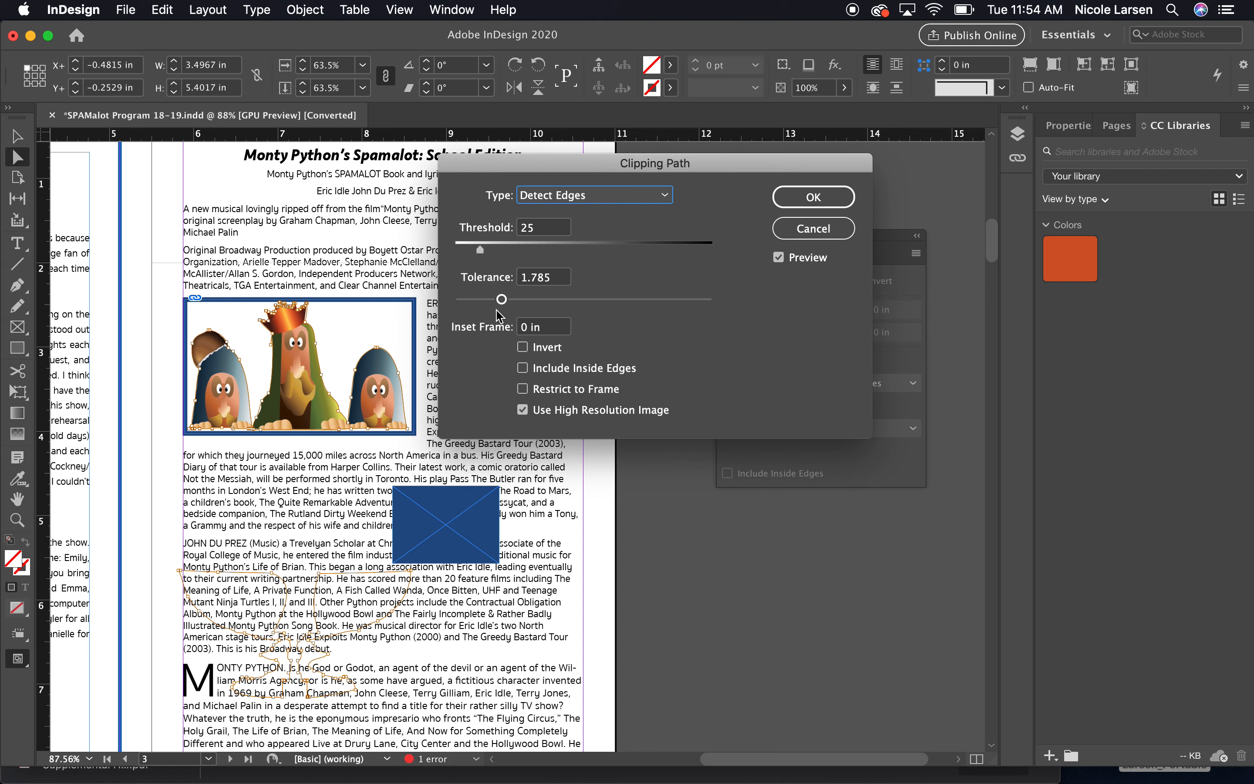
click(814, 200)
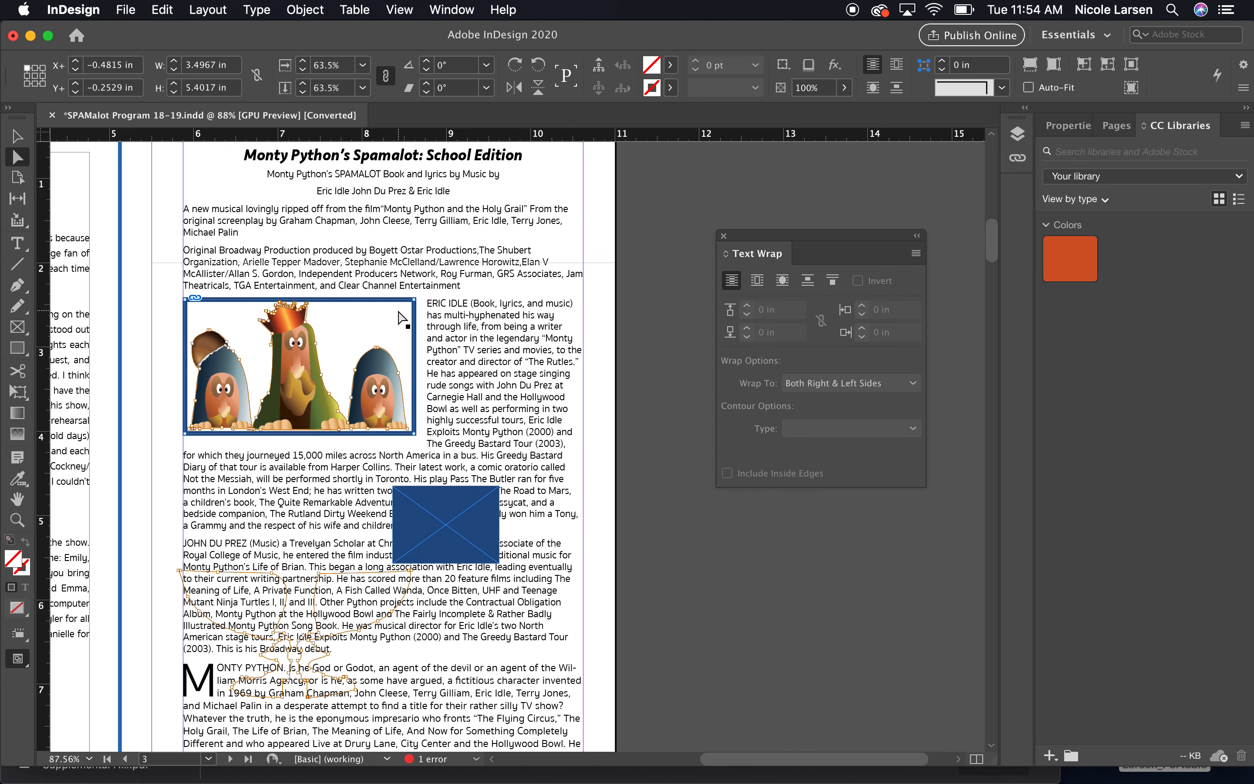
Select the illustration frame and switch its text wrap to wrap around the object shape.
drag(765, 237, 509, 226)
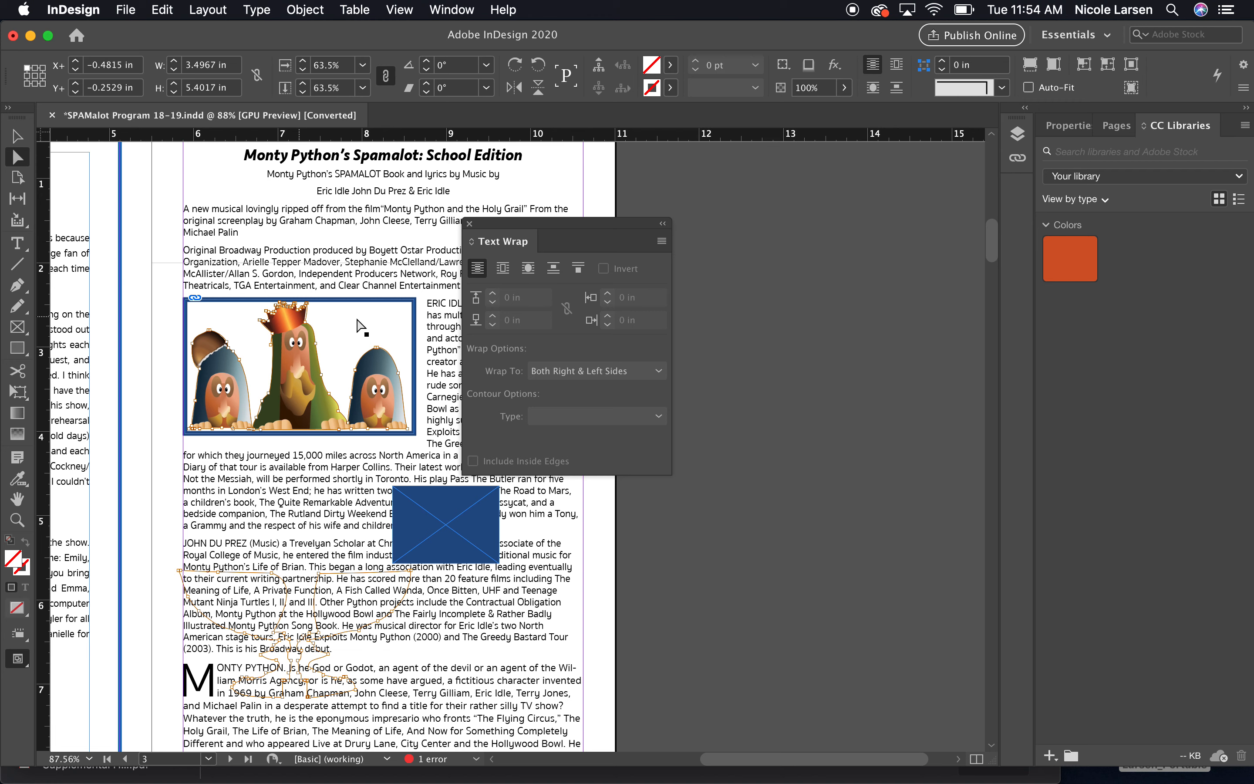
click(13, 136)
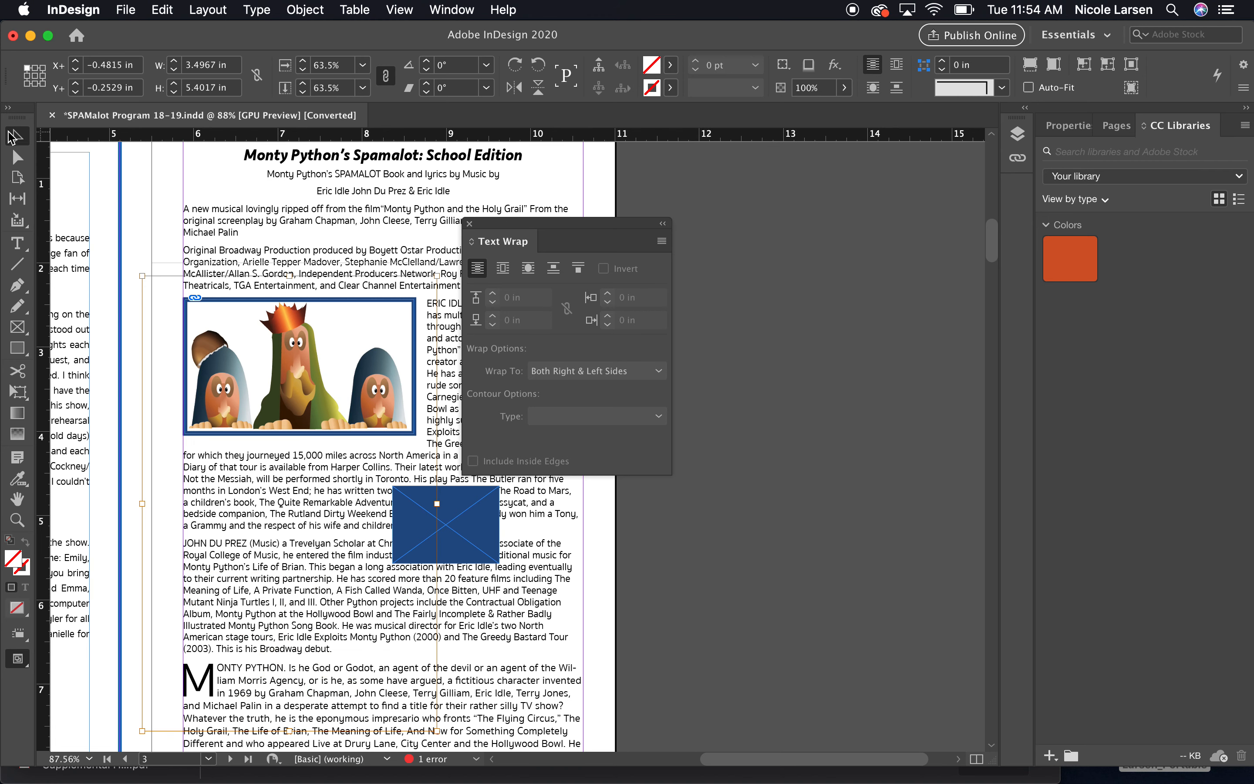
click(164, 212)
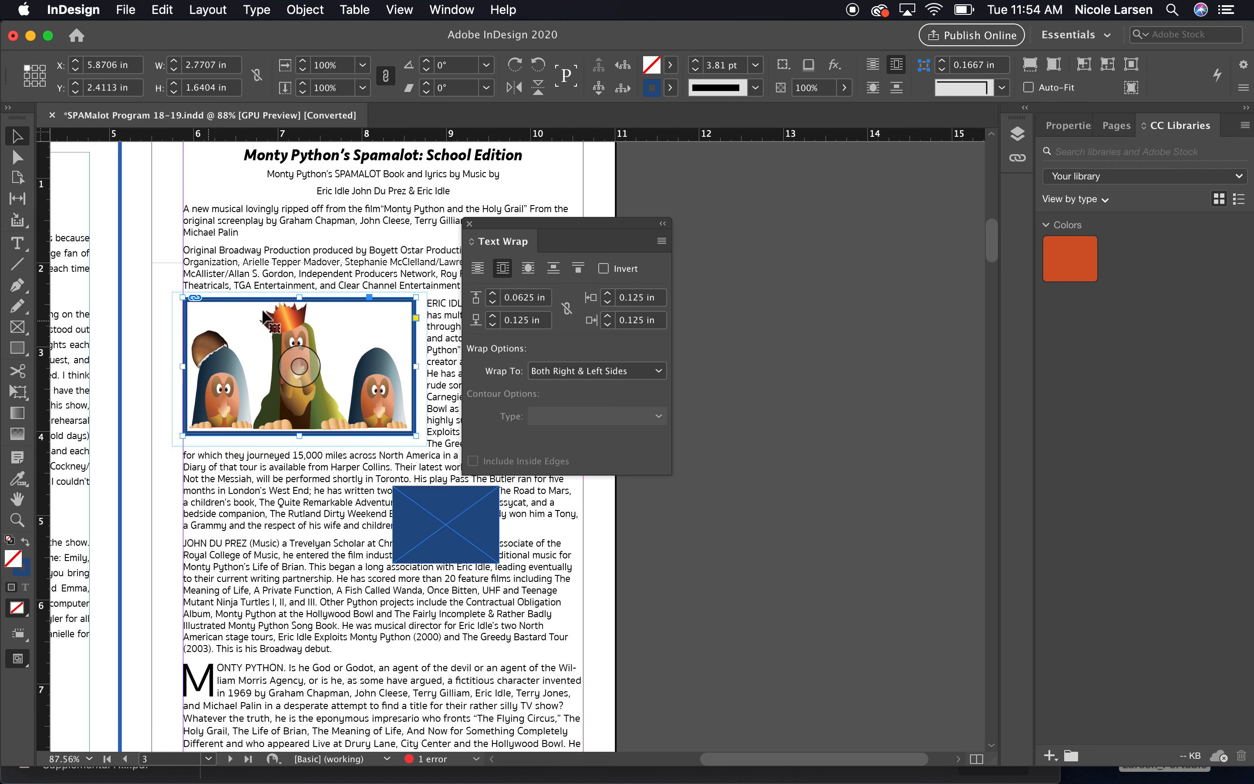
click(502, 268)
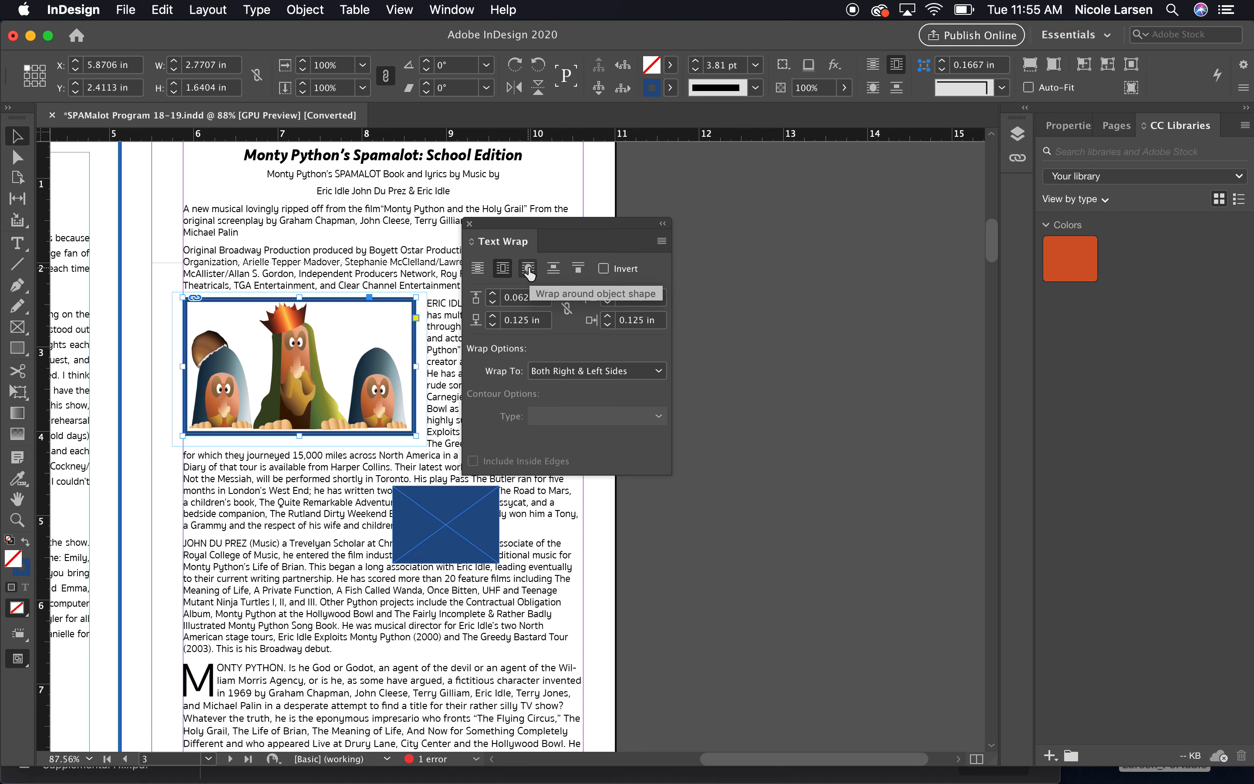
click(529, 273)
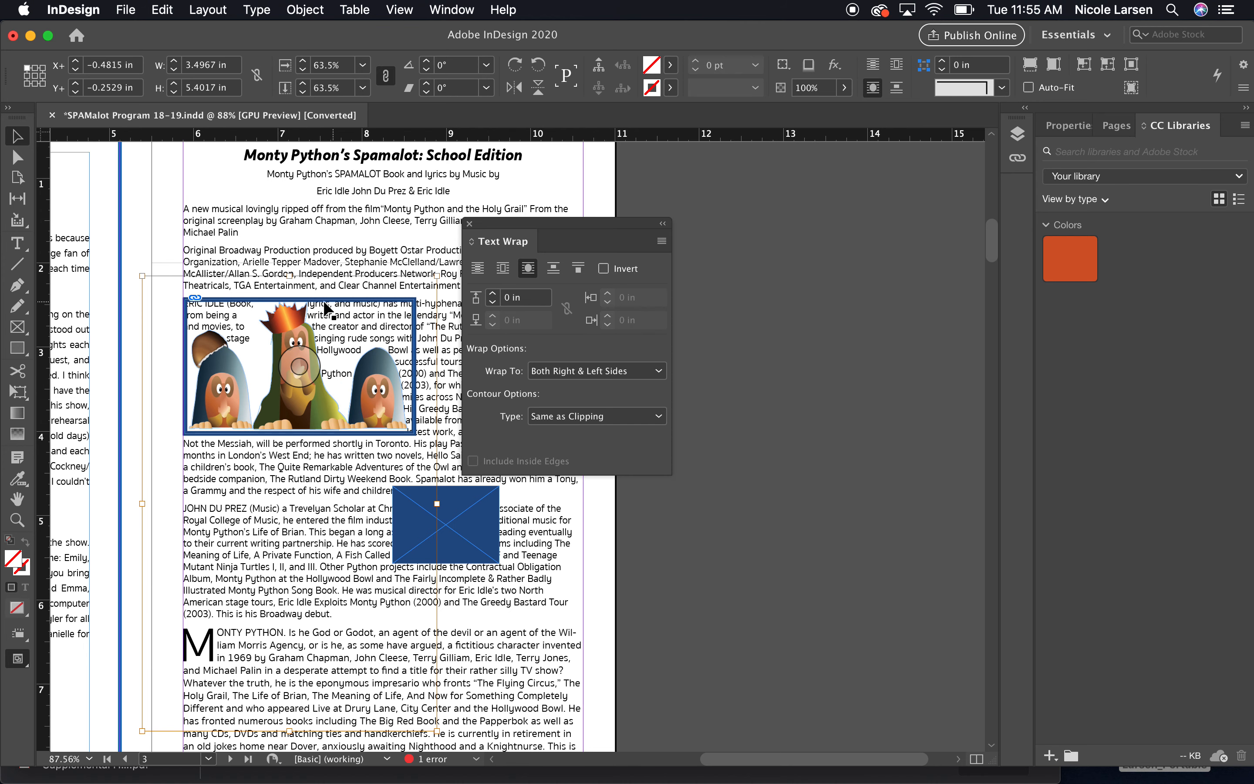
scroll(315, 300, up, 1)
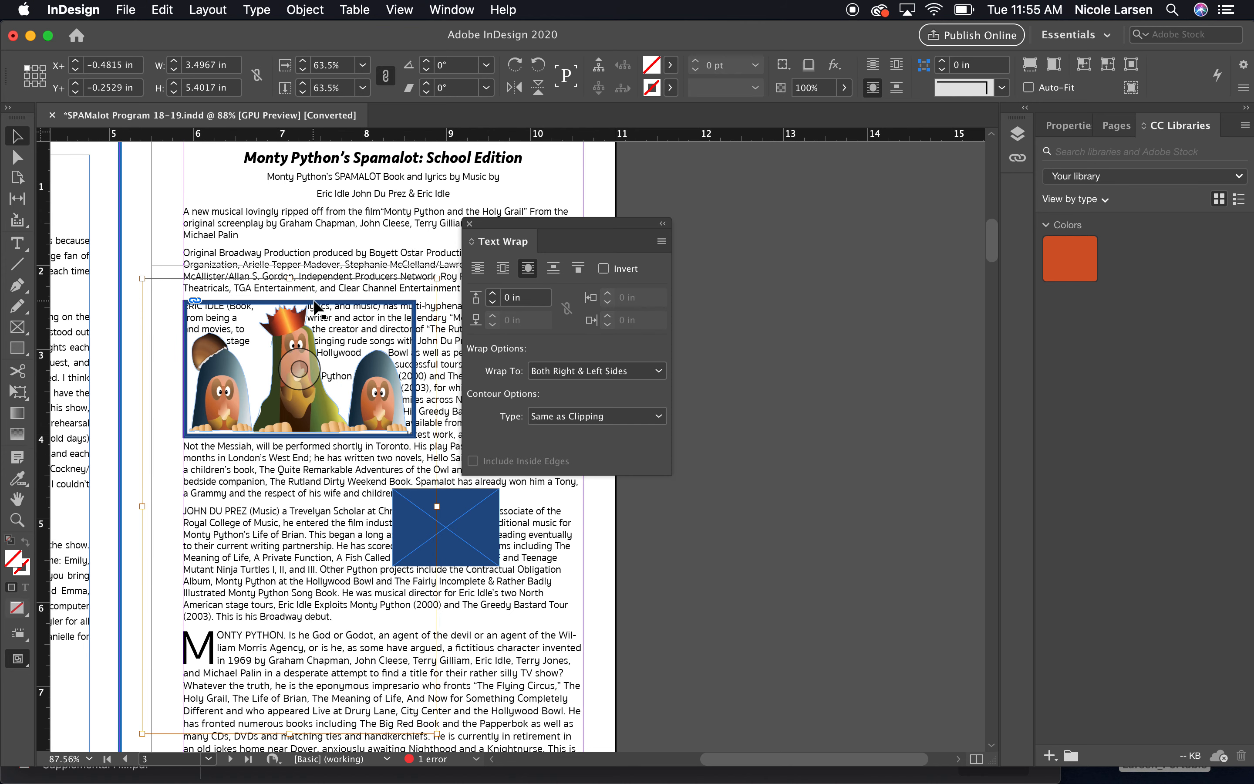
click(670, 87)
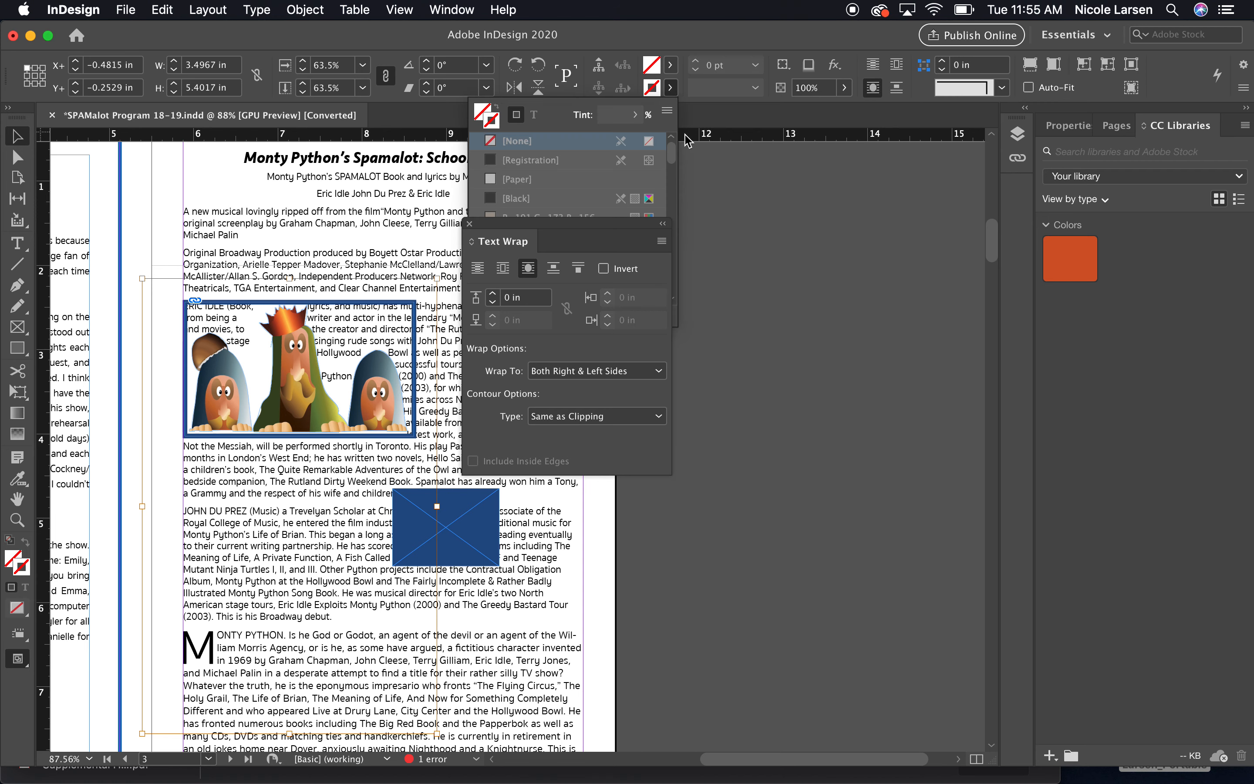
click(712, 46)
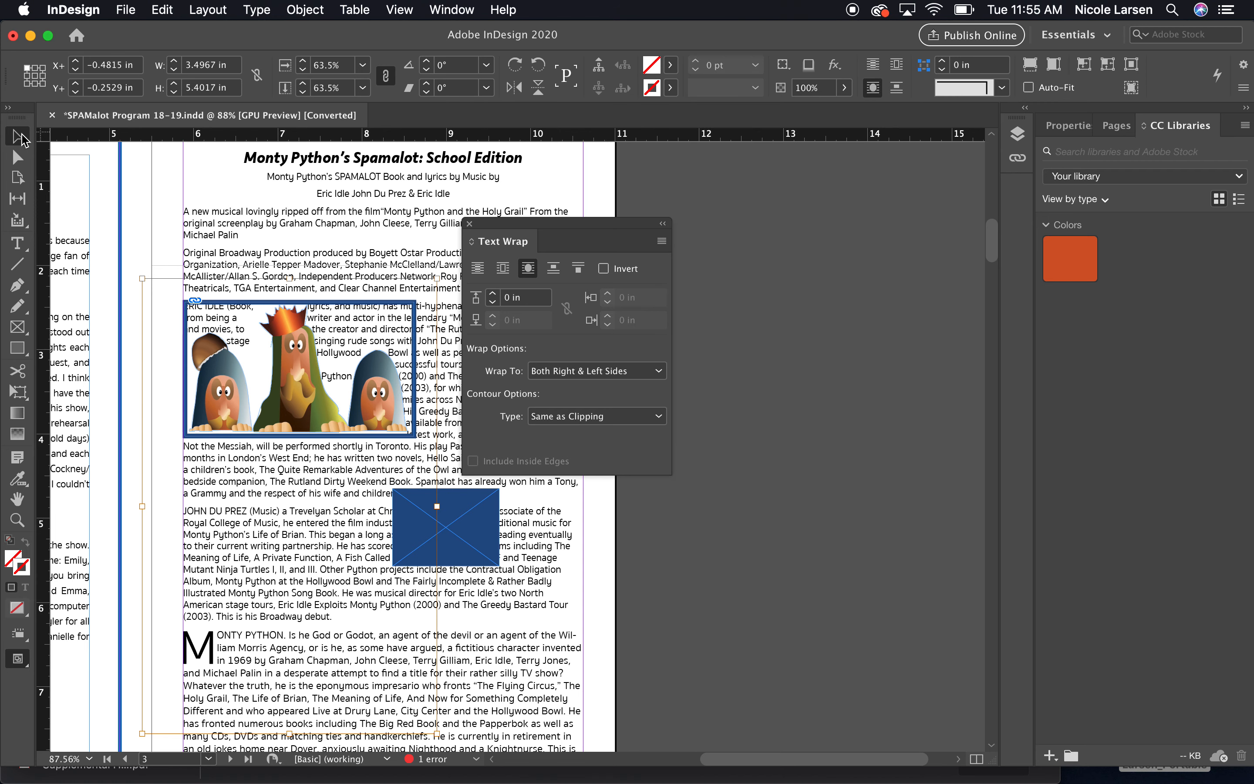
Remove the stroke from the illustration frame by setting its stroke swatch to None.
drag(505, 225, 700, 210)
click(622, 196)
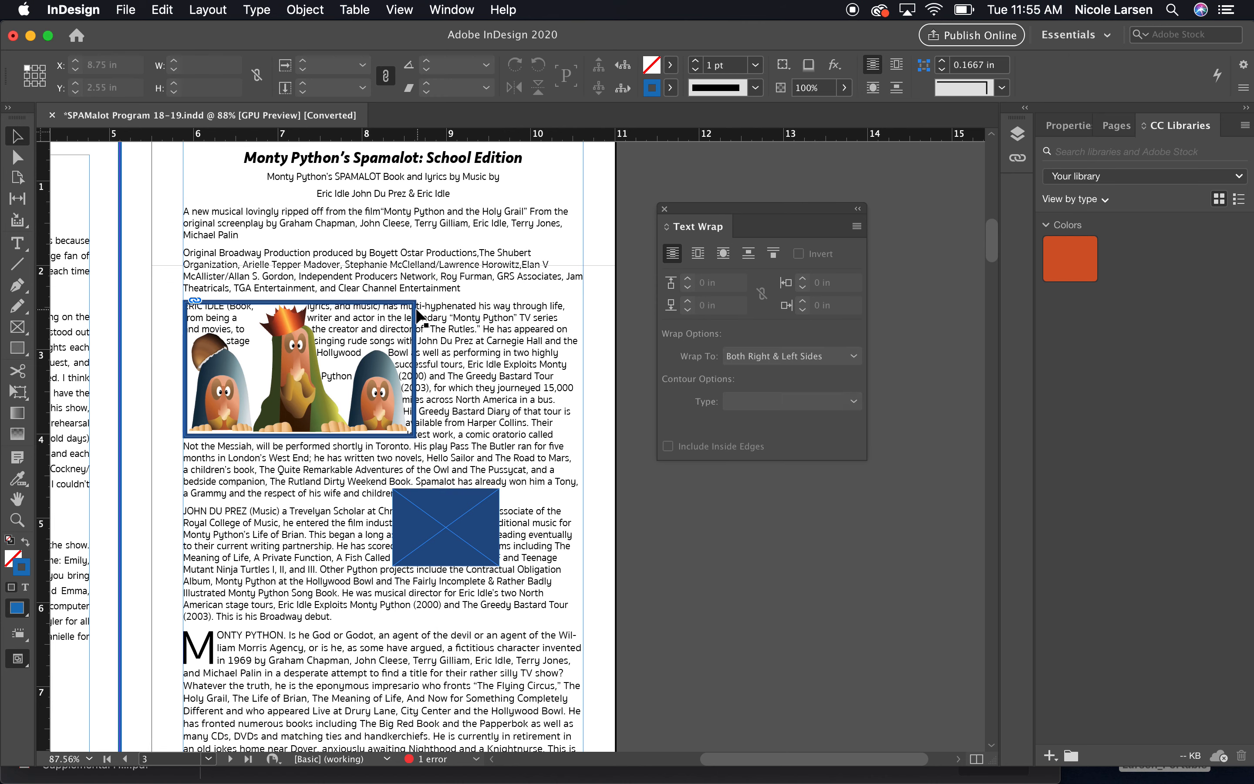
click(416, 318)
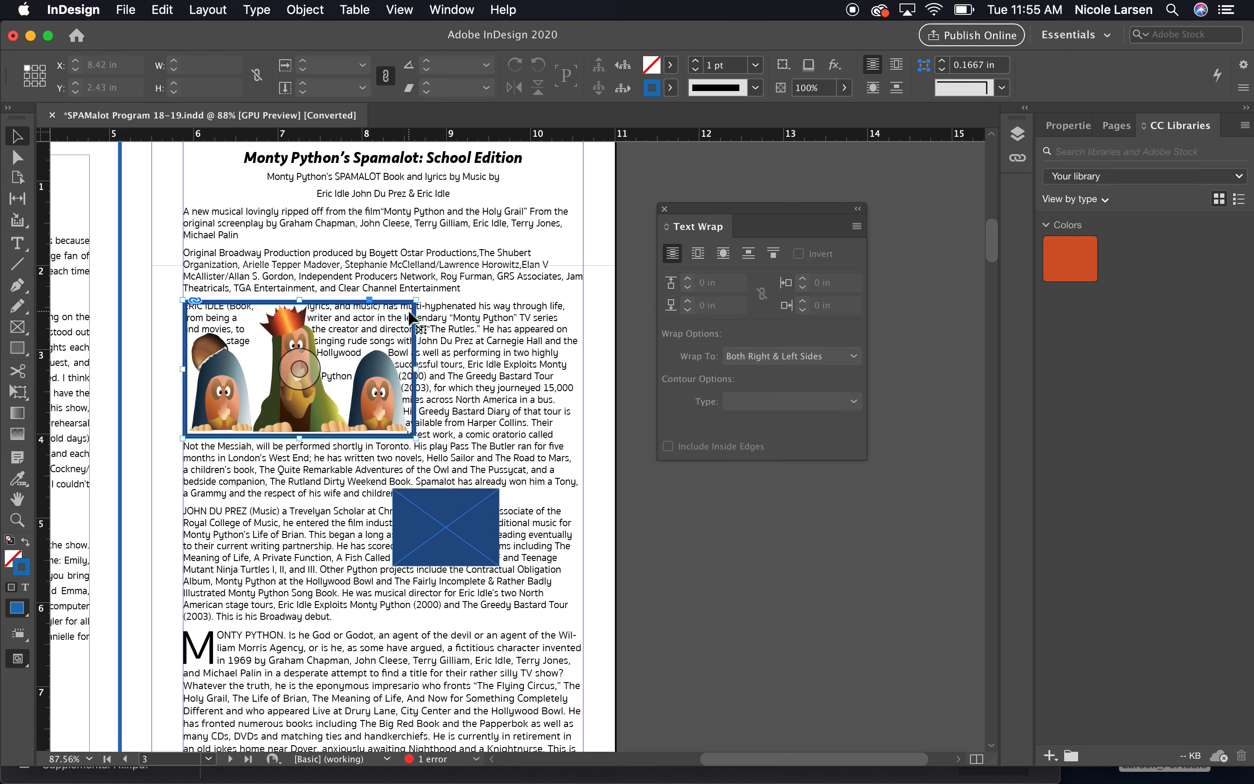
click(671, 91)
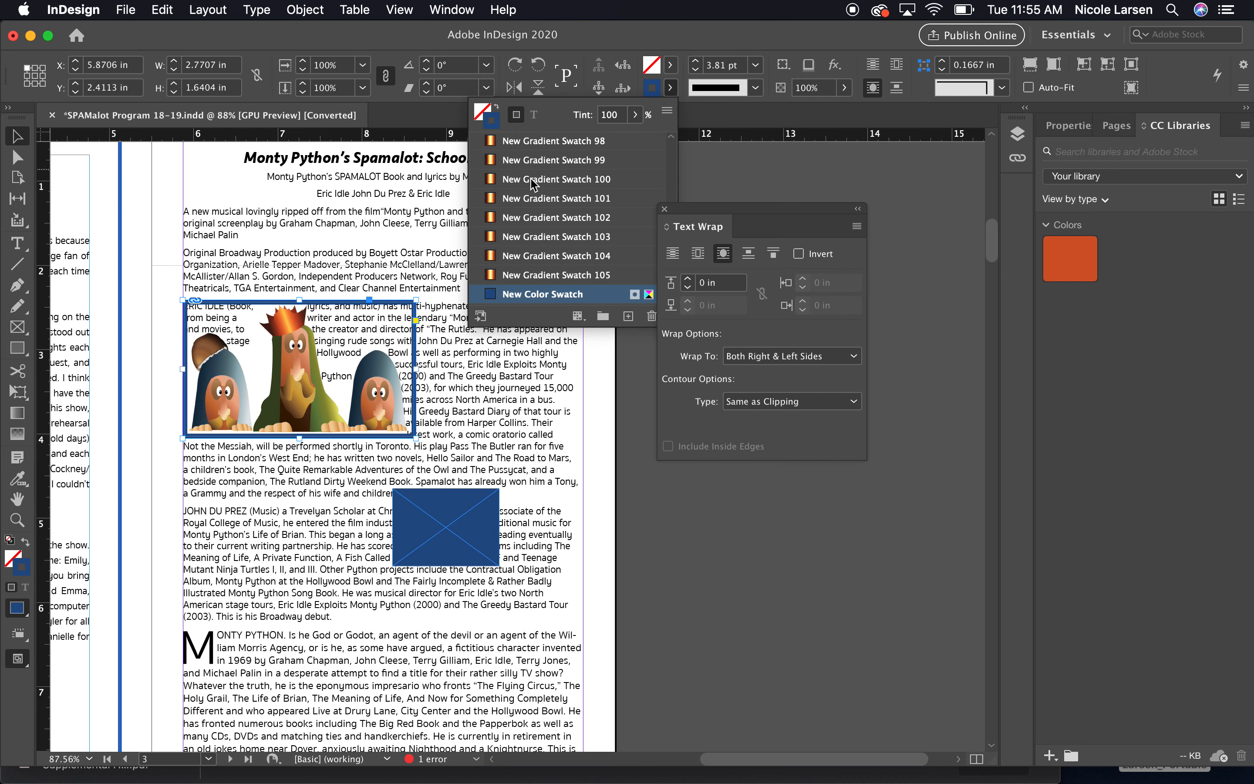
scroll(585, 217, up, 15)
scroll(586, 217, up, 10)
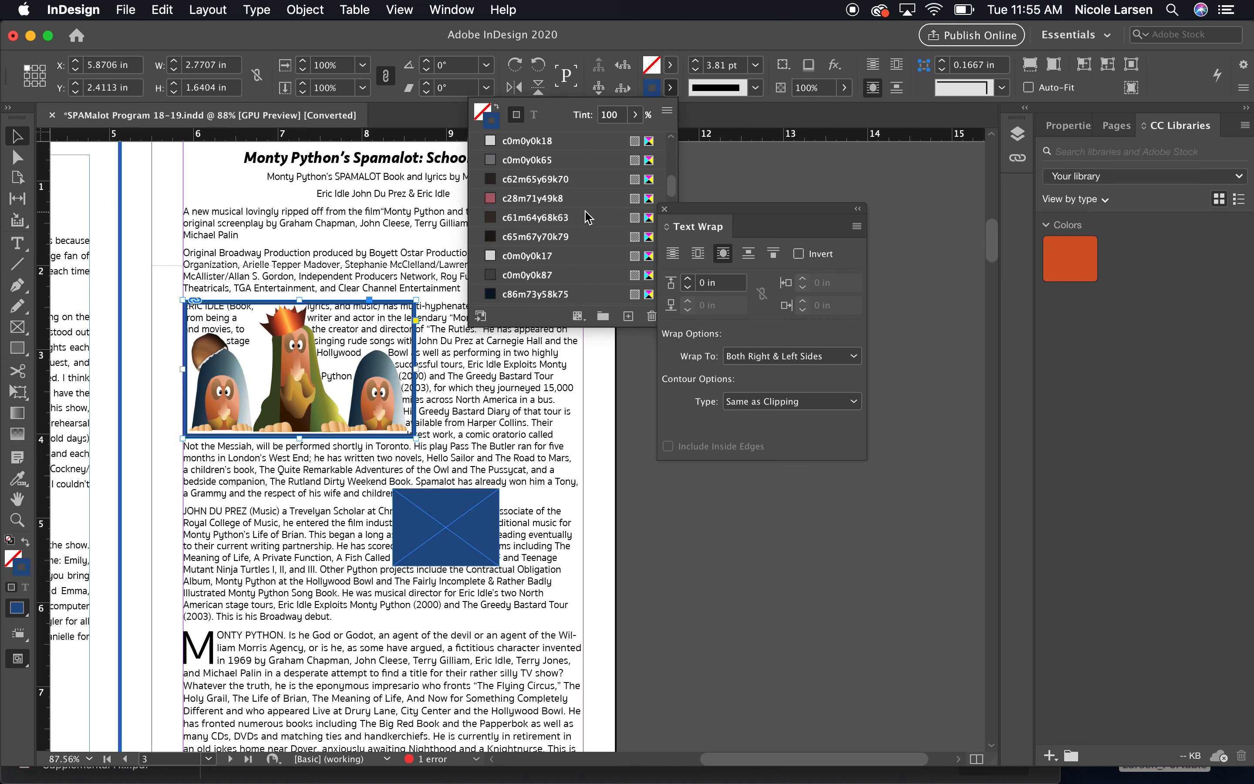
click(516, 141)
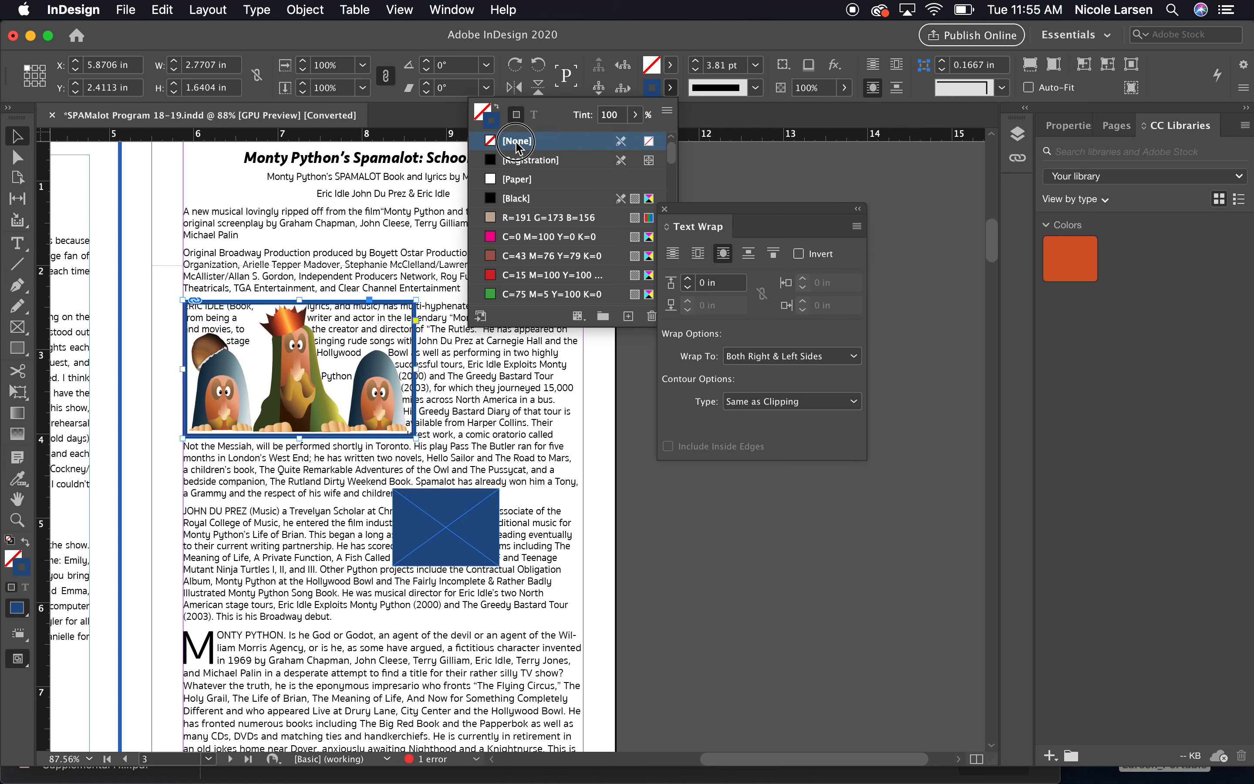
Apply the object-shape text wrap to the illustration and raise its offset to 0.25 in.
click(143, 222)
click(143, 222)
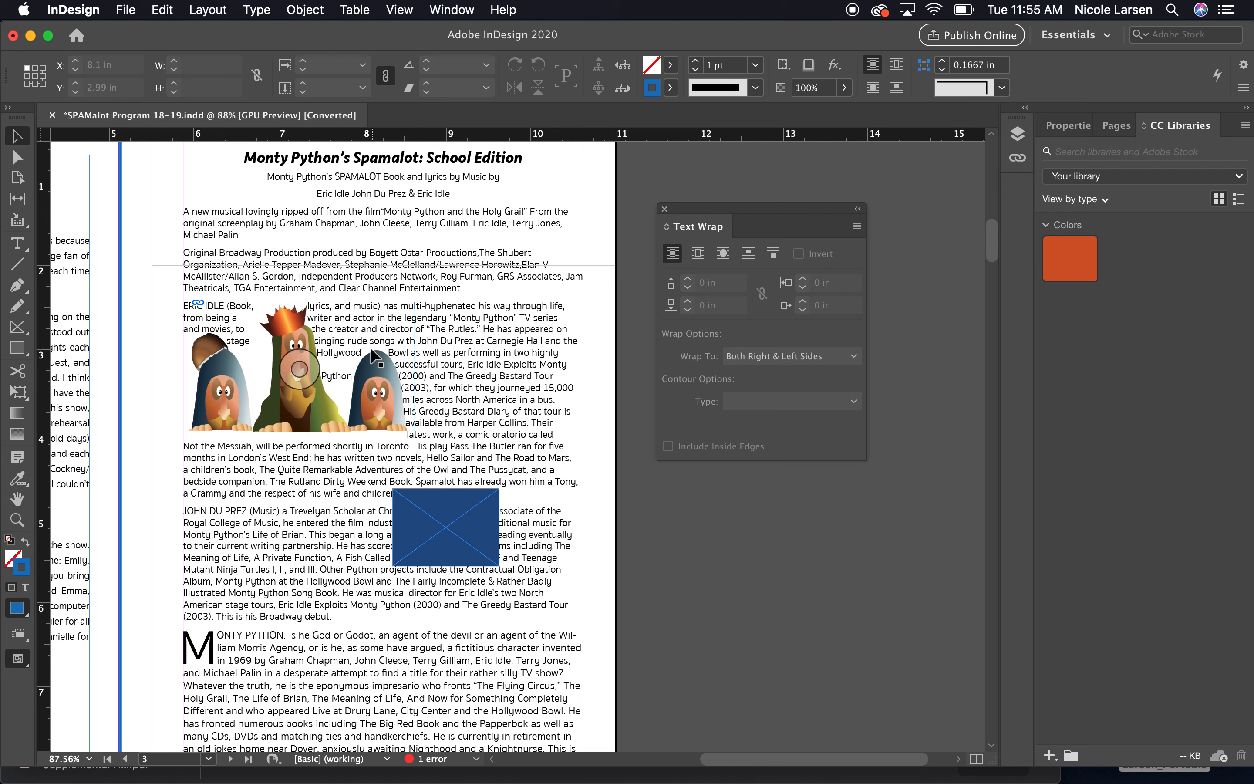
click(725, 254)
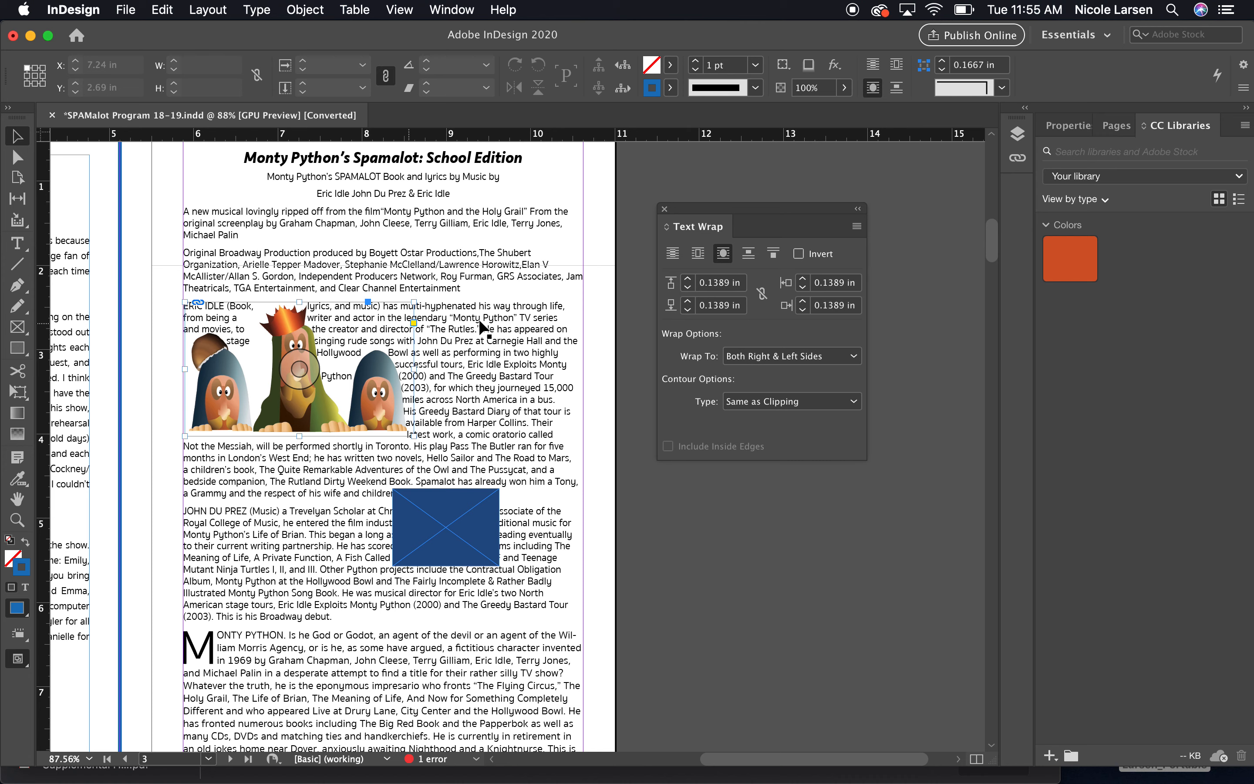
click(688, 280)
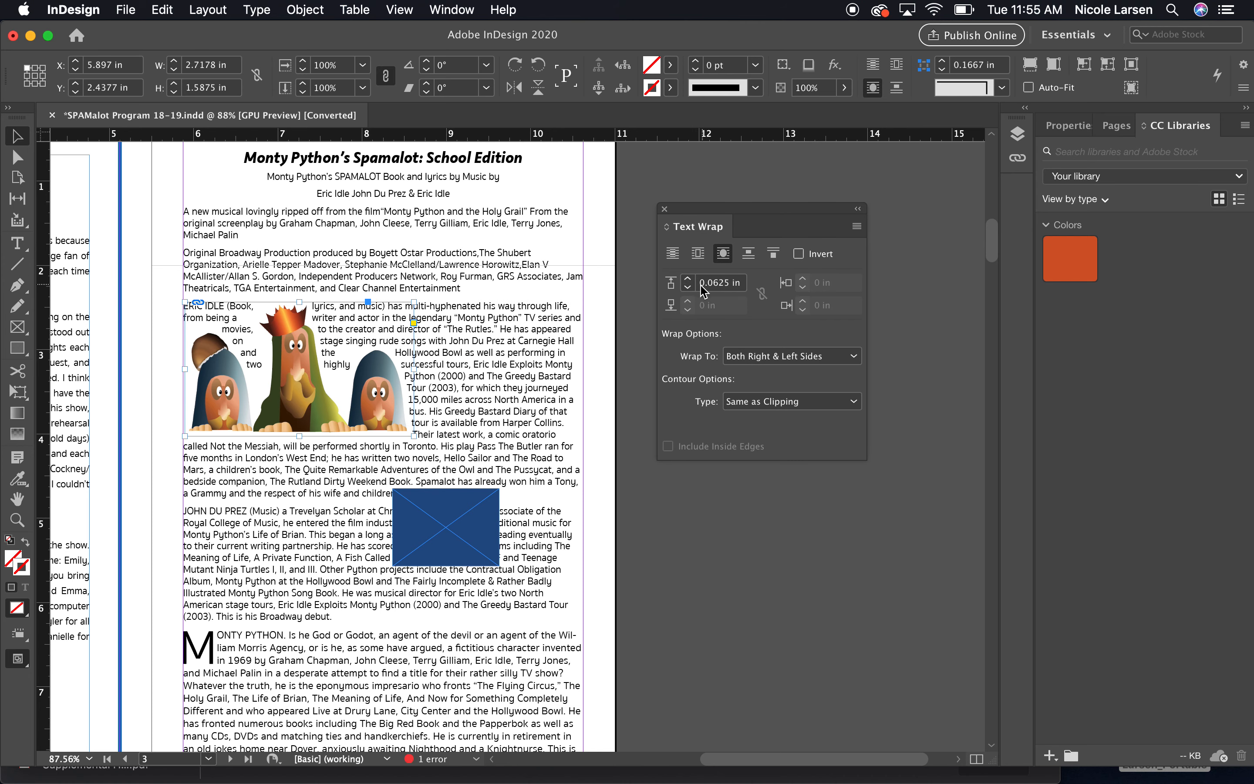
click(688, 280)
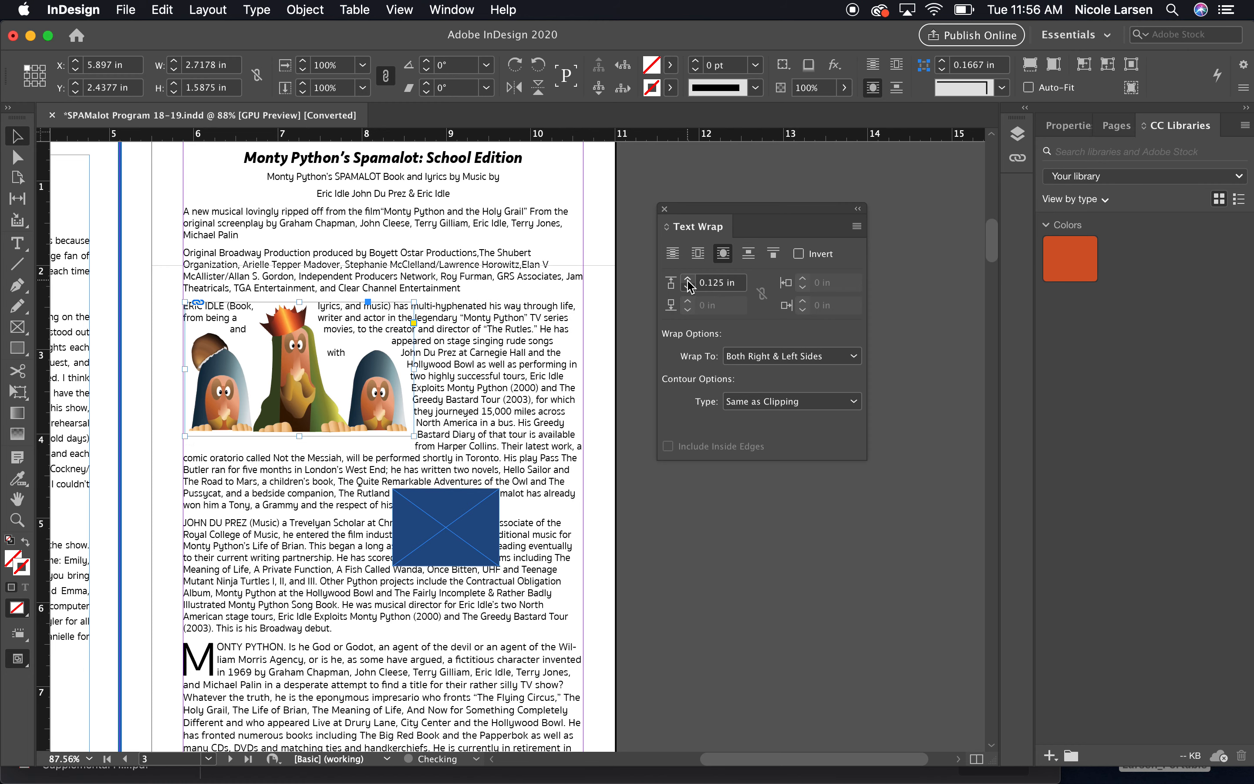
click(688, 281)
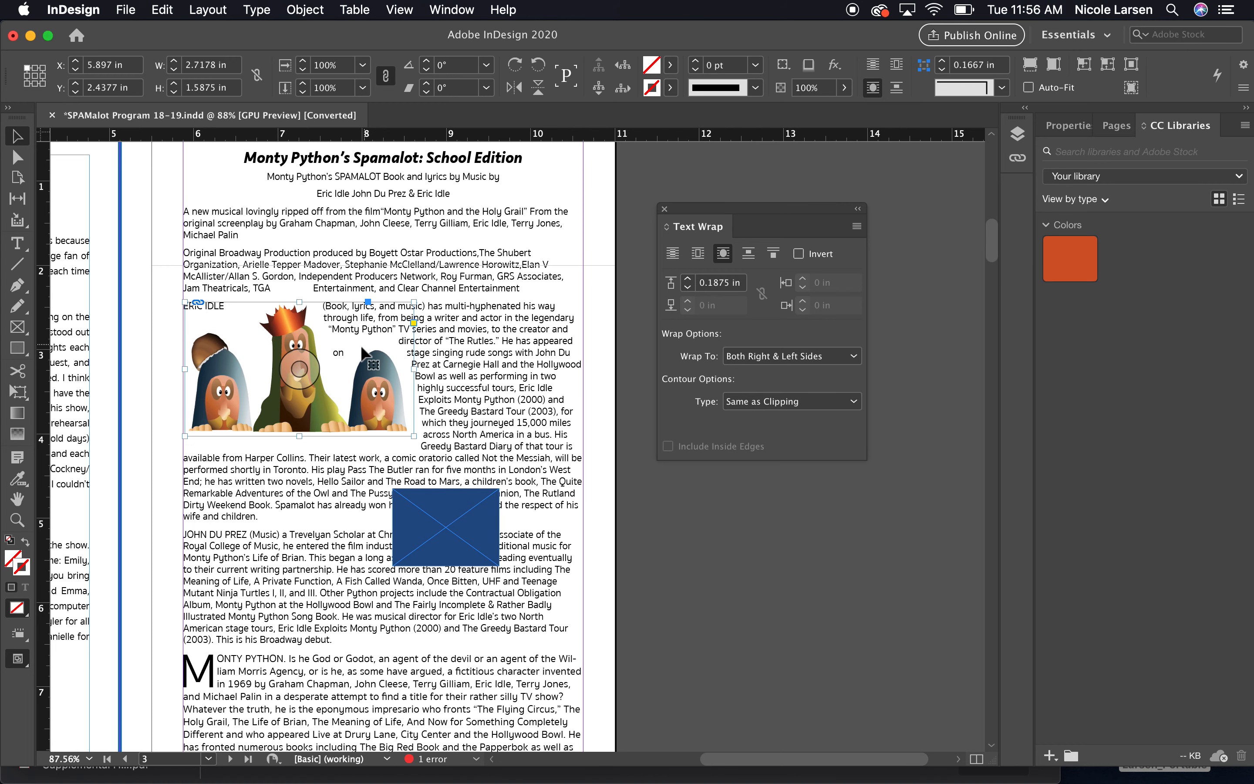
click(688, 280)
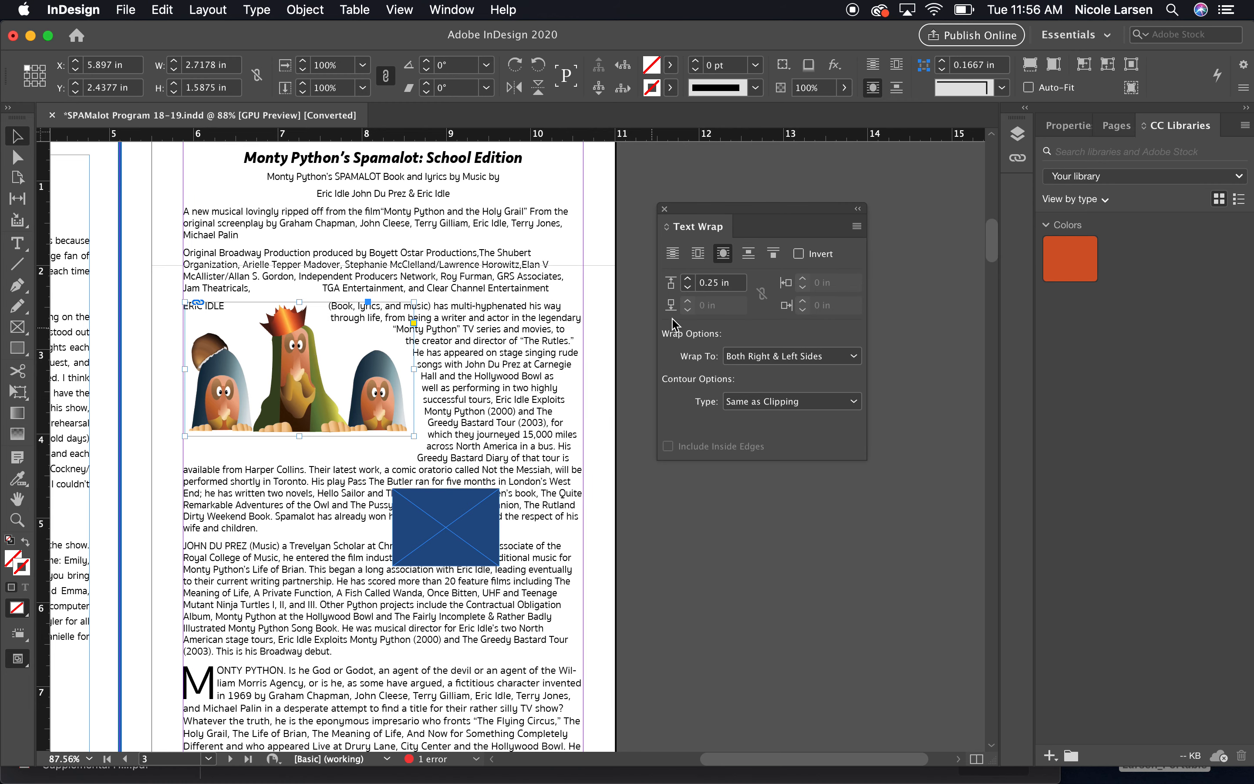
Move the blue placeholder rectangle off the page onto the pasteboard.
click(597, 199)
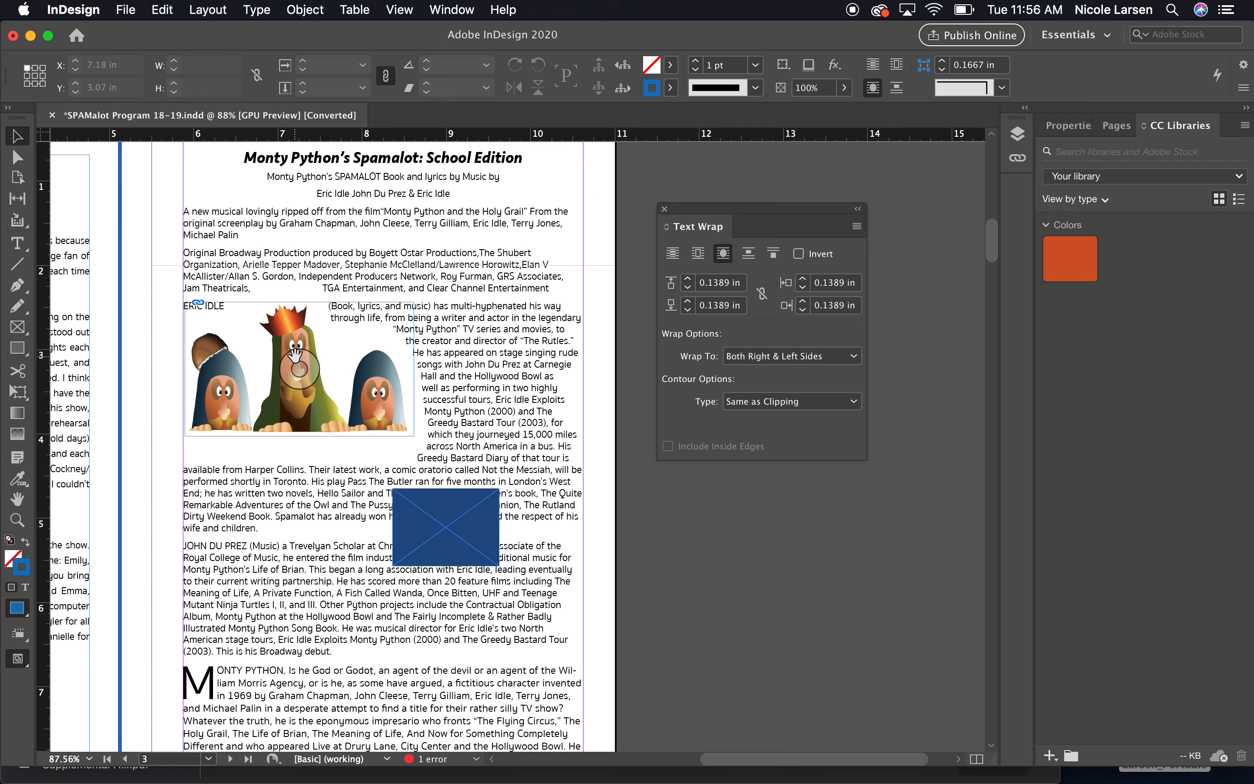
click(425, 528)
drag(425, 529, 707, 555)
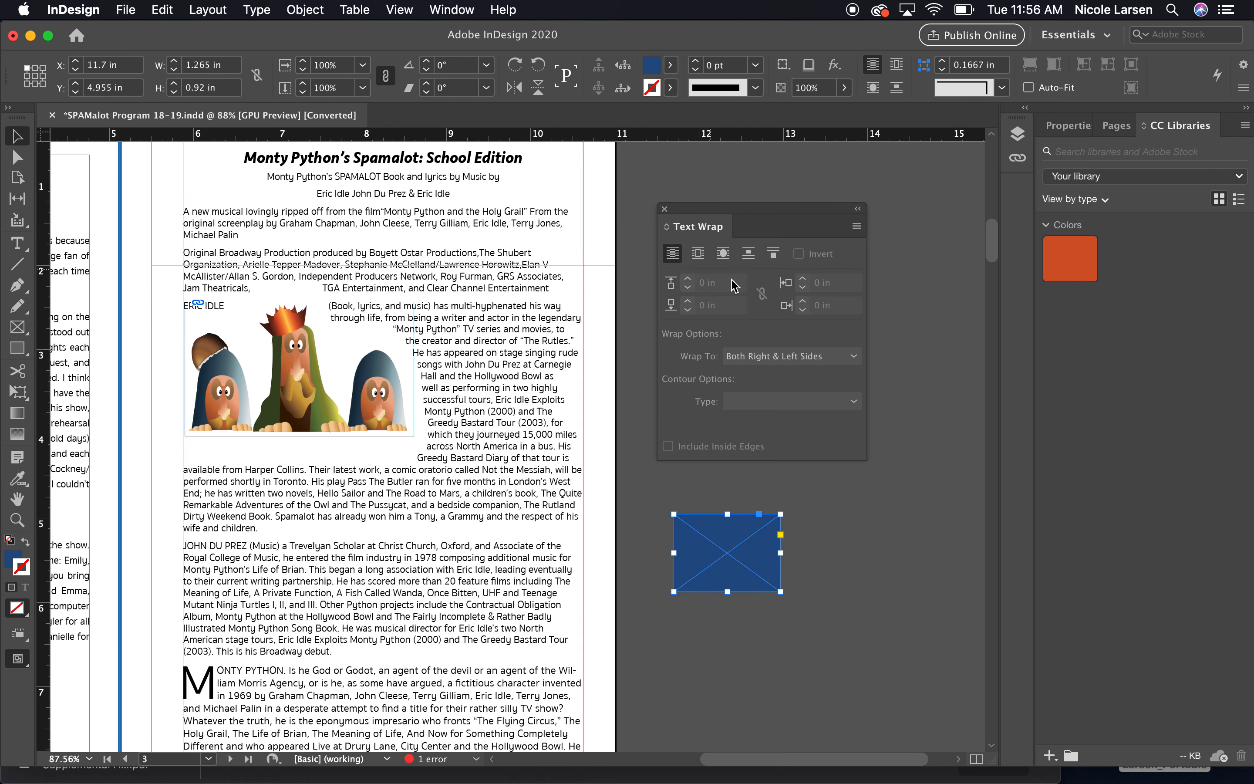
Set the illustration's text wrap to Largest Area with the contour type Detect Edges.
click(319, 344)
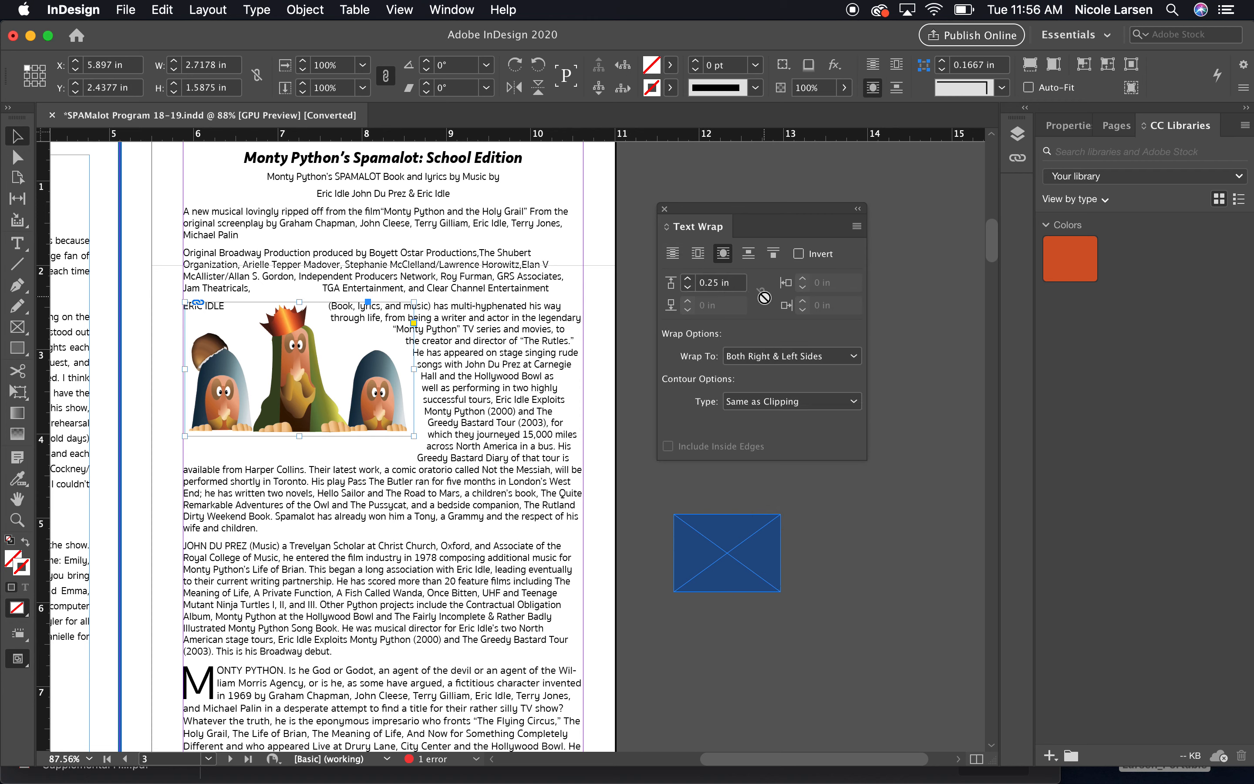
click(787, 356)
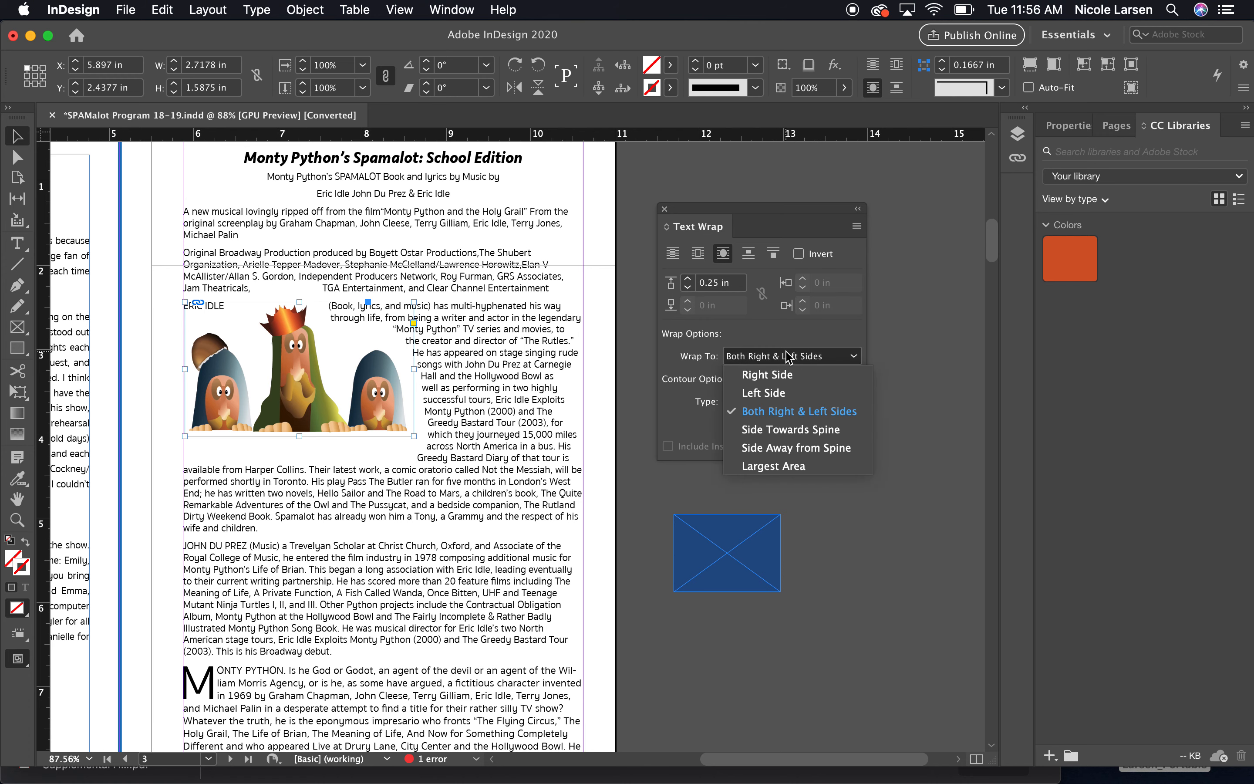
click(800, 470)
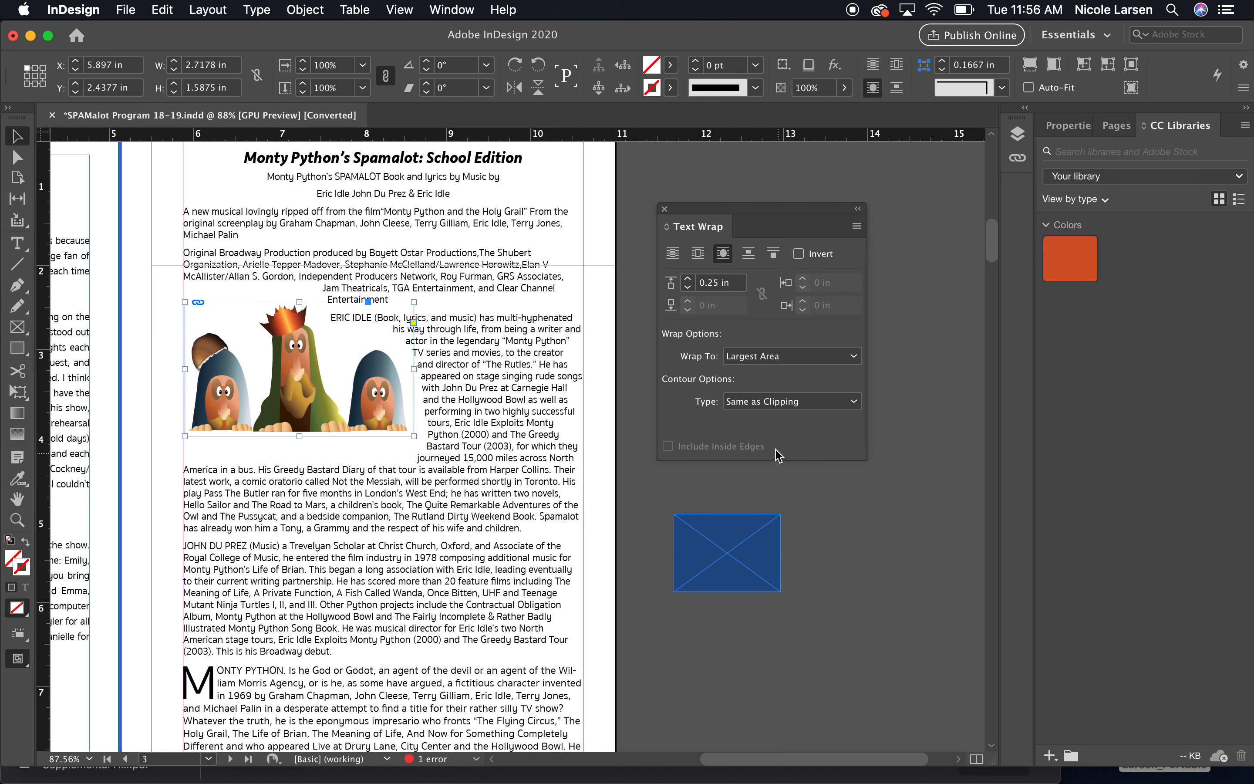
click(777, 402)
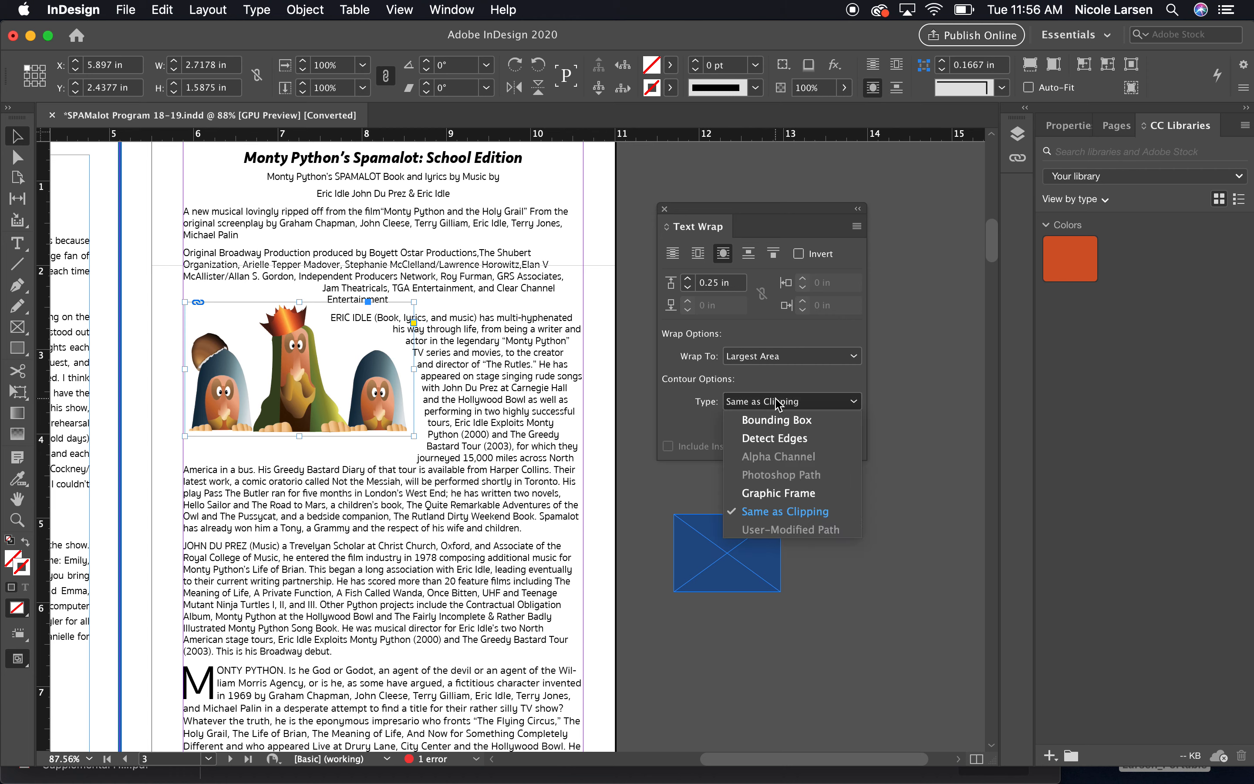
click(778, 440)
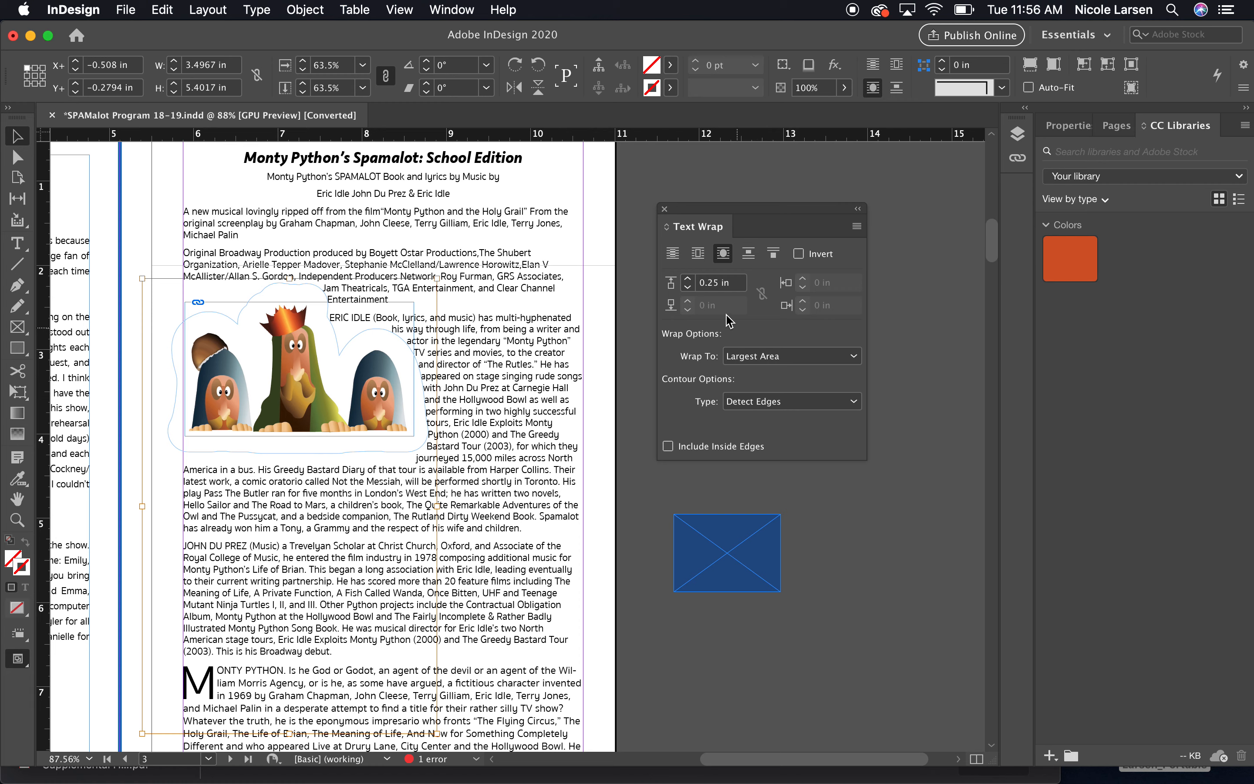
Reduce the illustration's text wrap offset to 0.125 in.
click(687, 286)
click(687, 287)
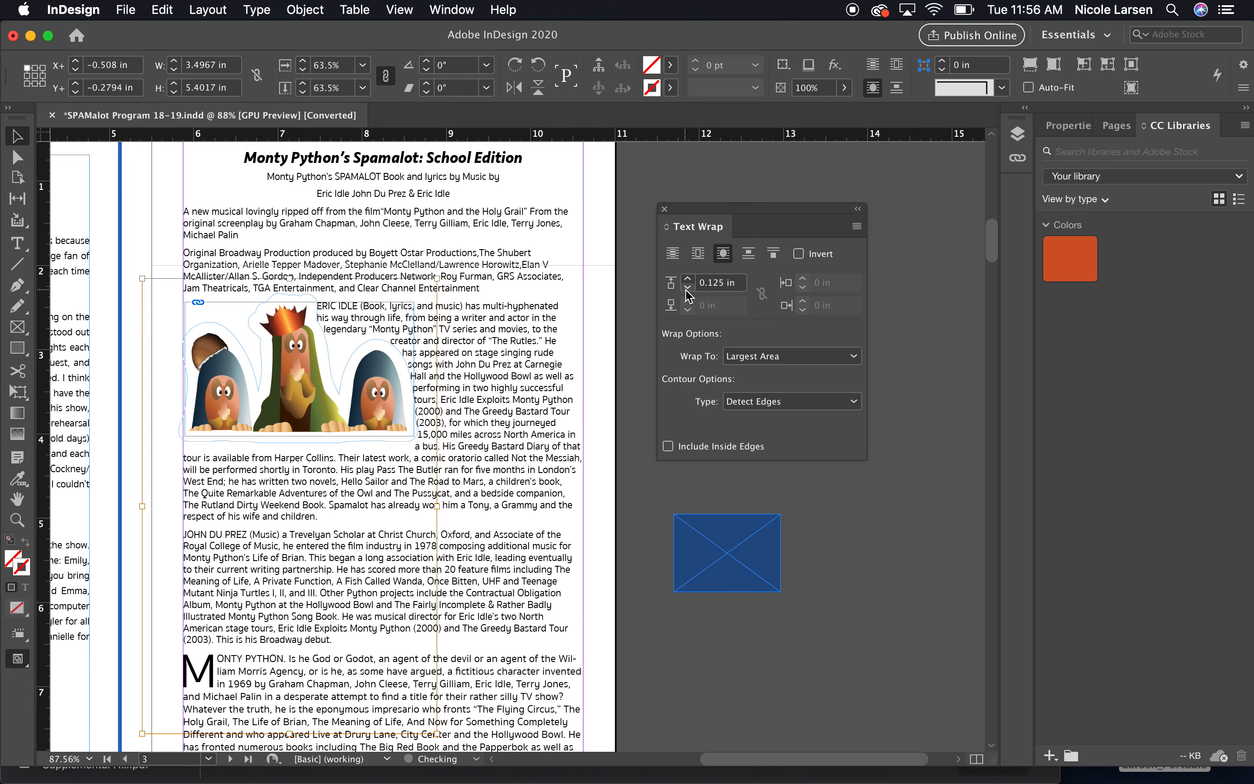
click(596, 232)
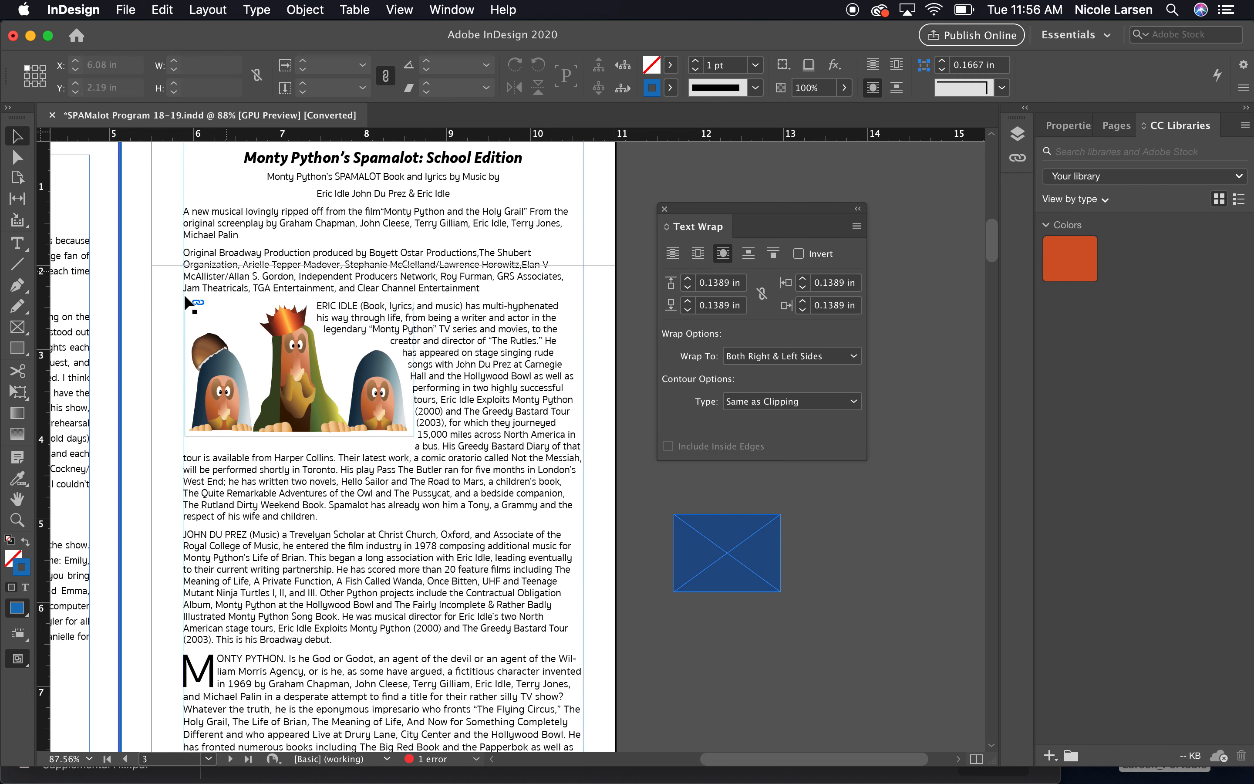
Place the cursor in the JOHN DU PREZ paragraph and open its Drop Caps and Nested Styles settings.
scroll(593, 372, down, 1)
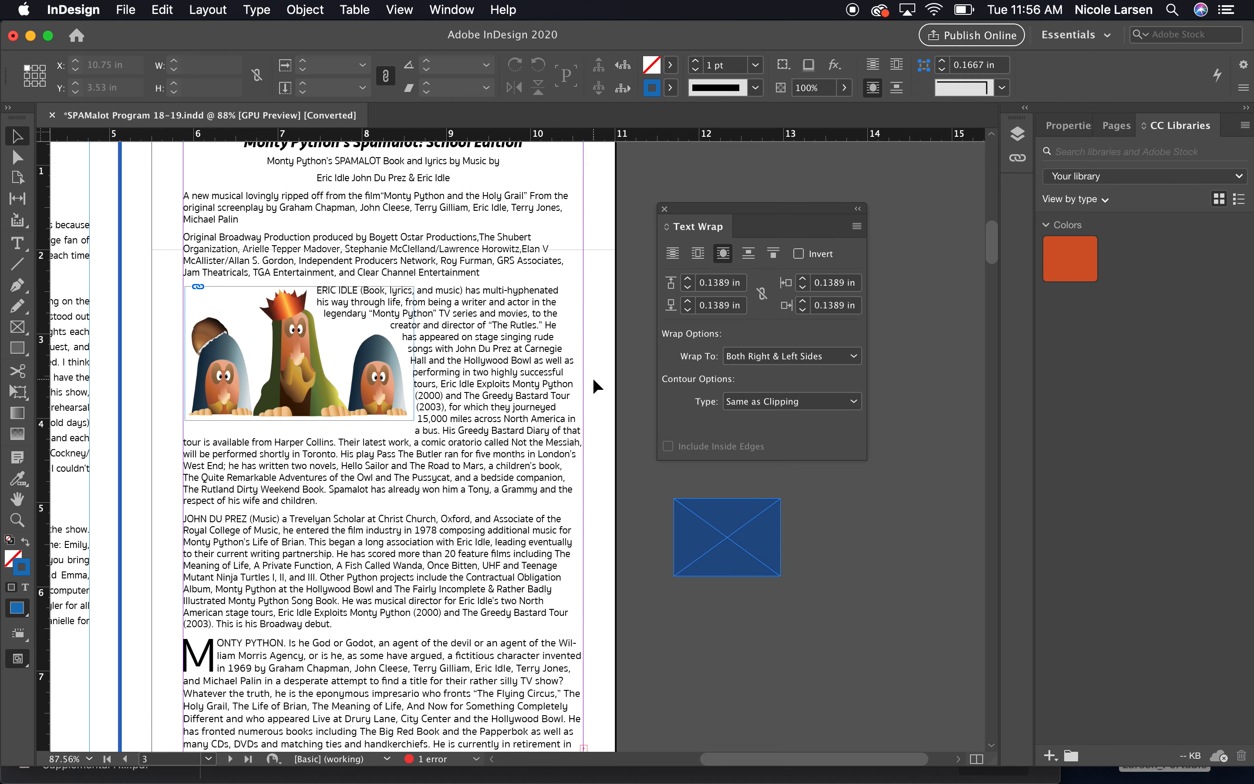
scroll(592, 381, down, 4)
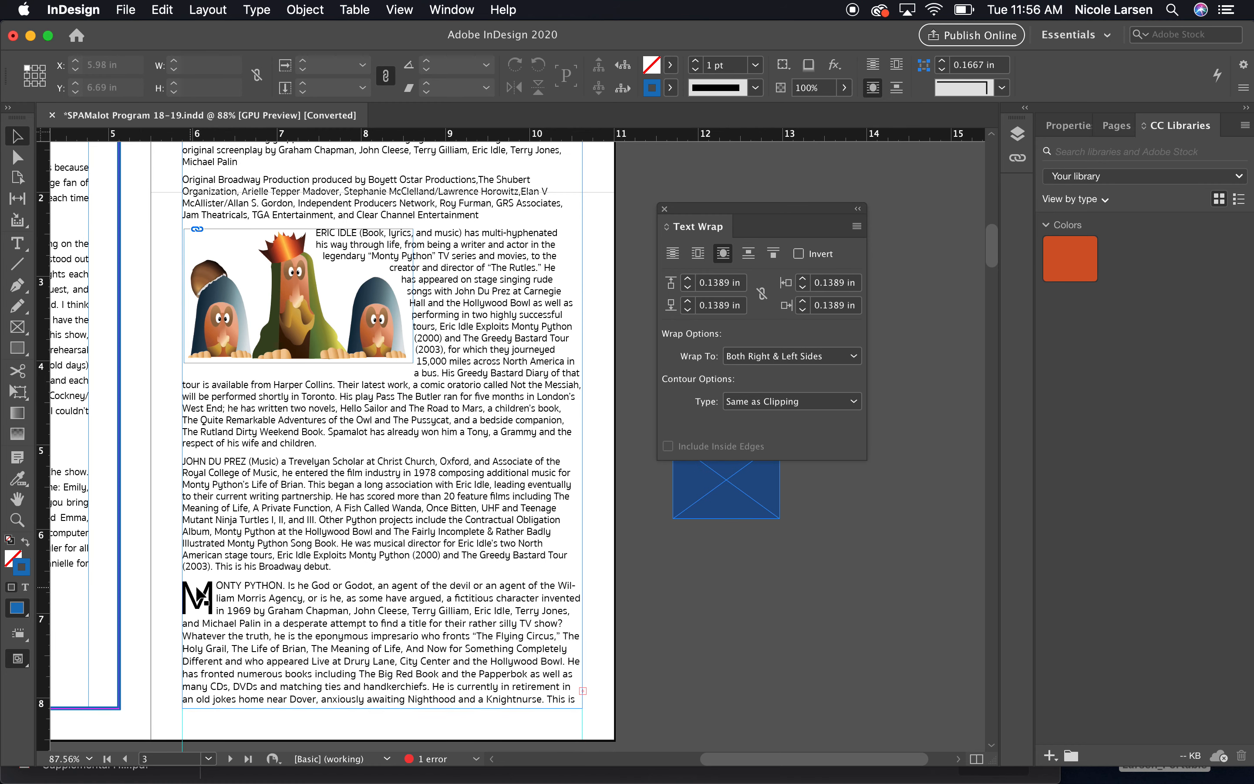
click(291, 530)
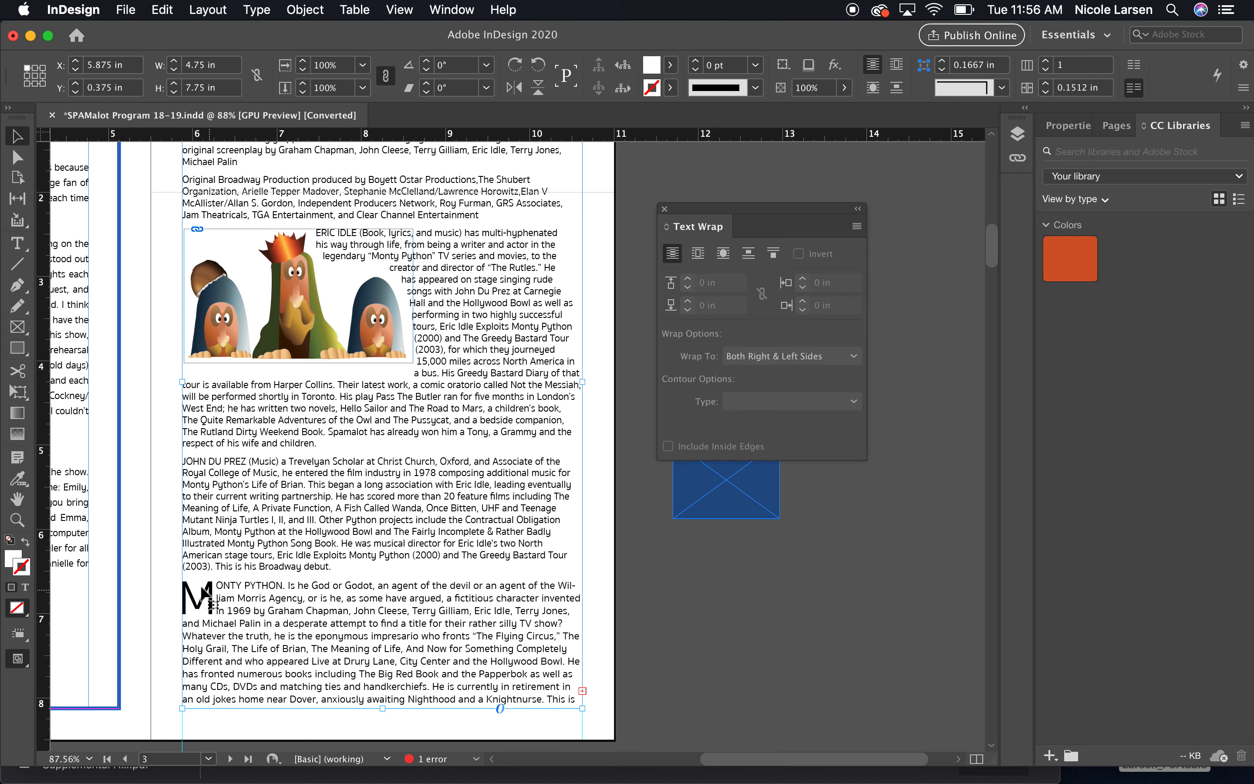
double_click(200, 461)
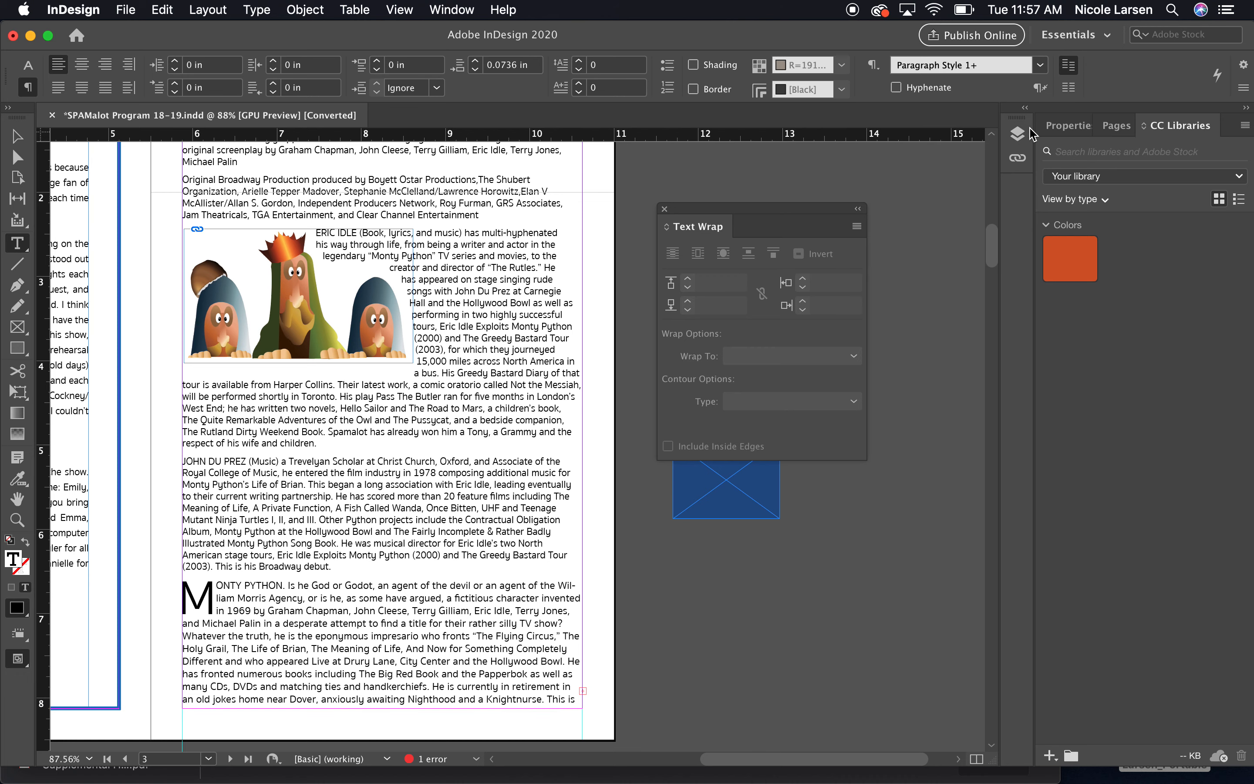
click(452, 9)
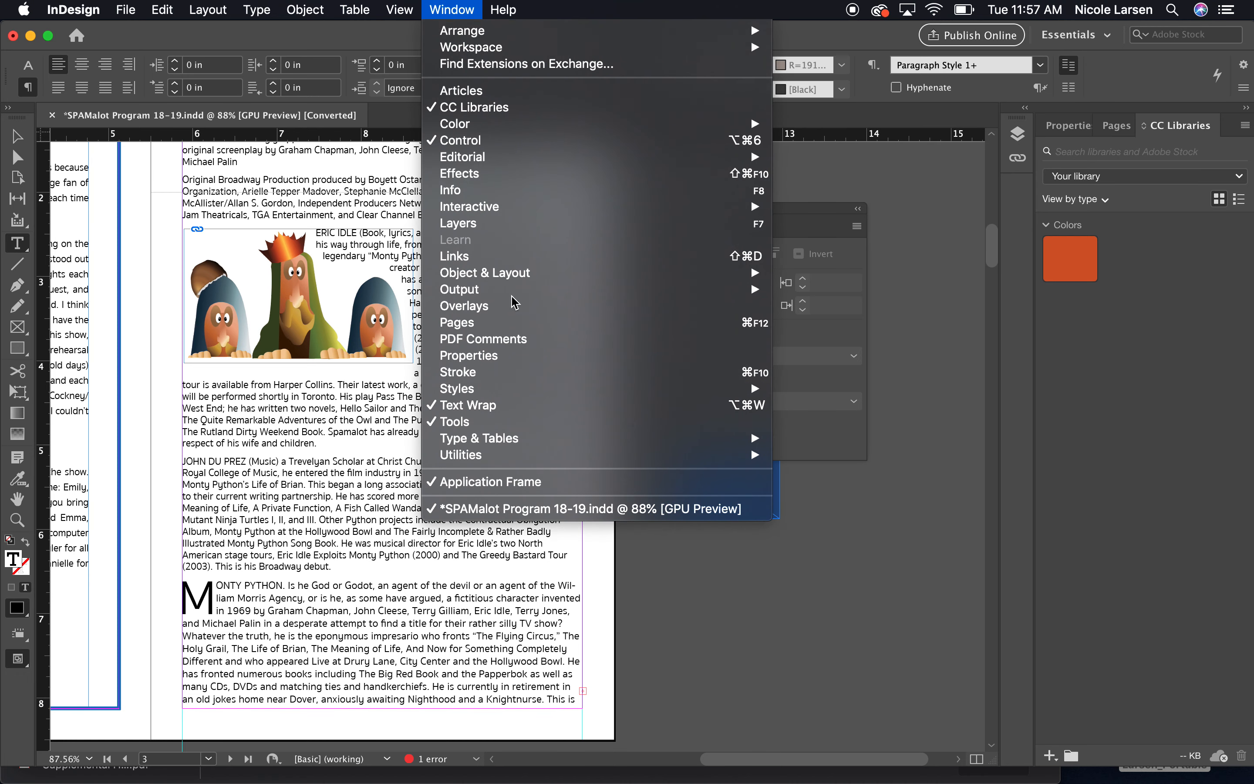
mouse_move(538, 444)
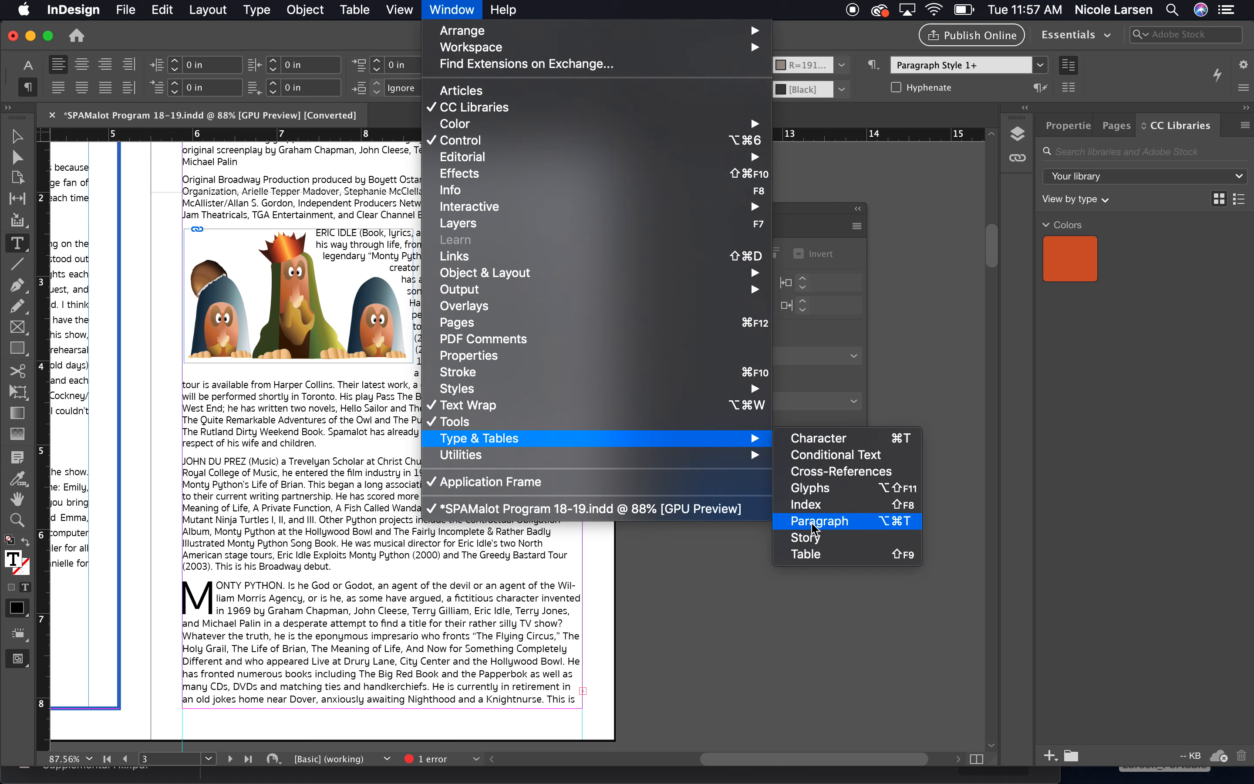
click(835, 525)
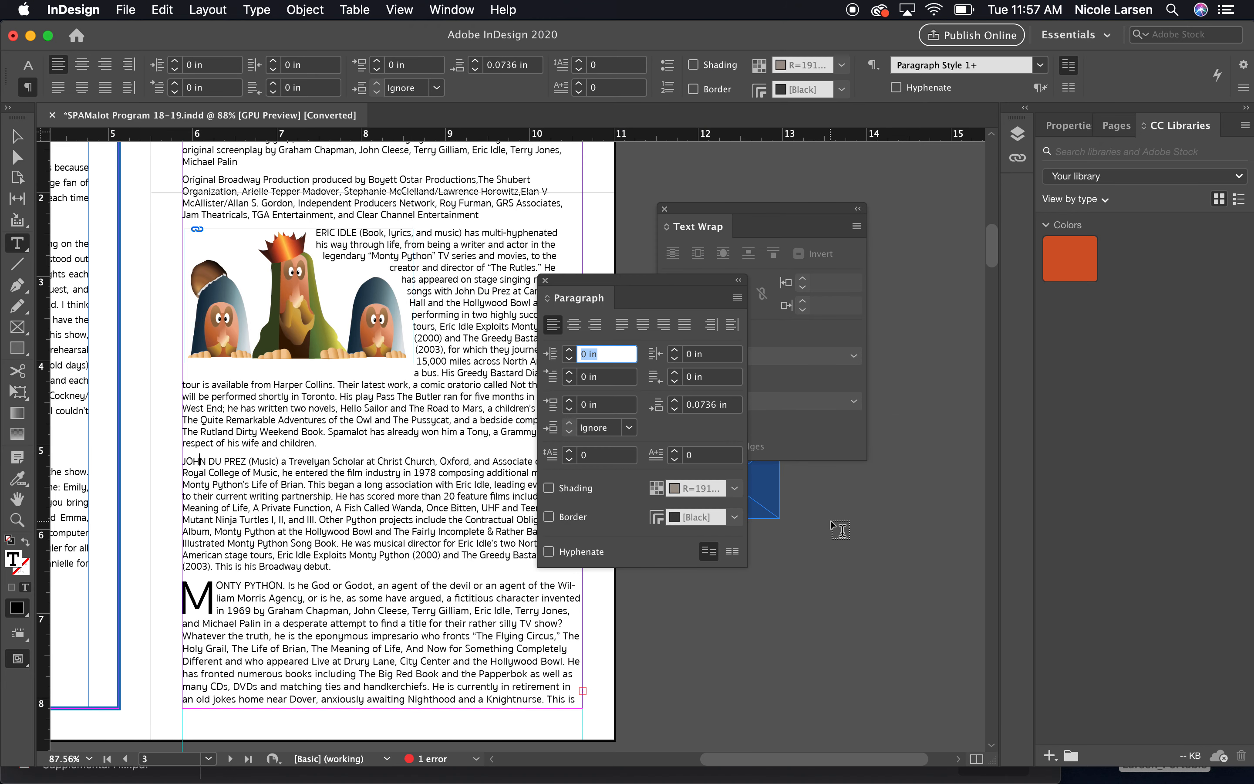
drag(582, 292, 417, 389)
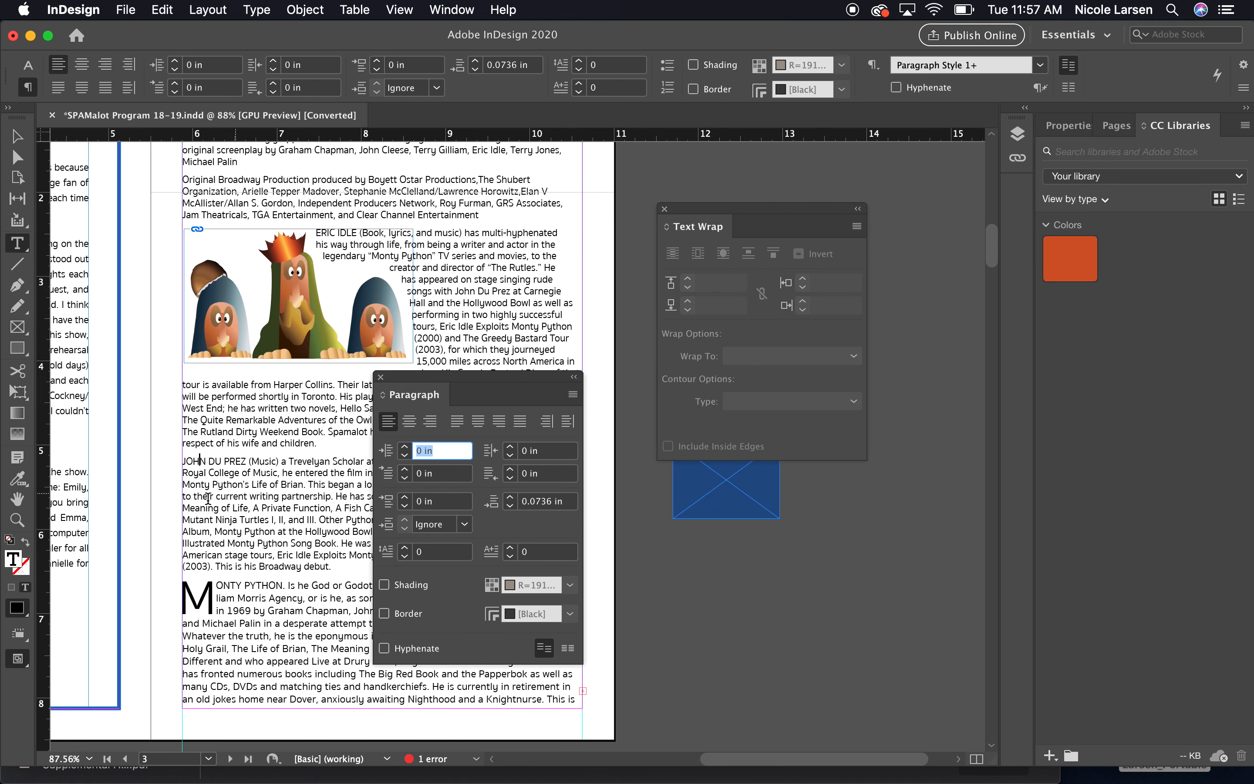
click(573, 395)
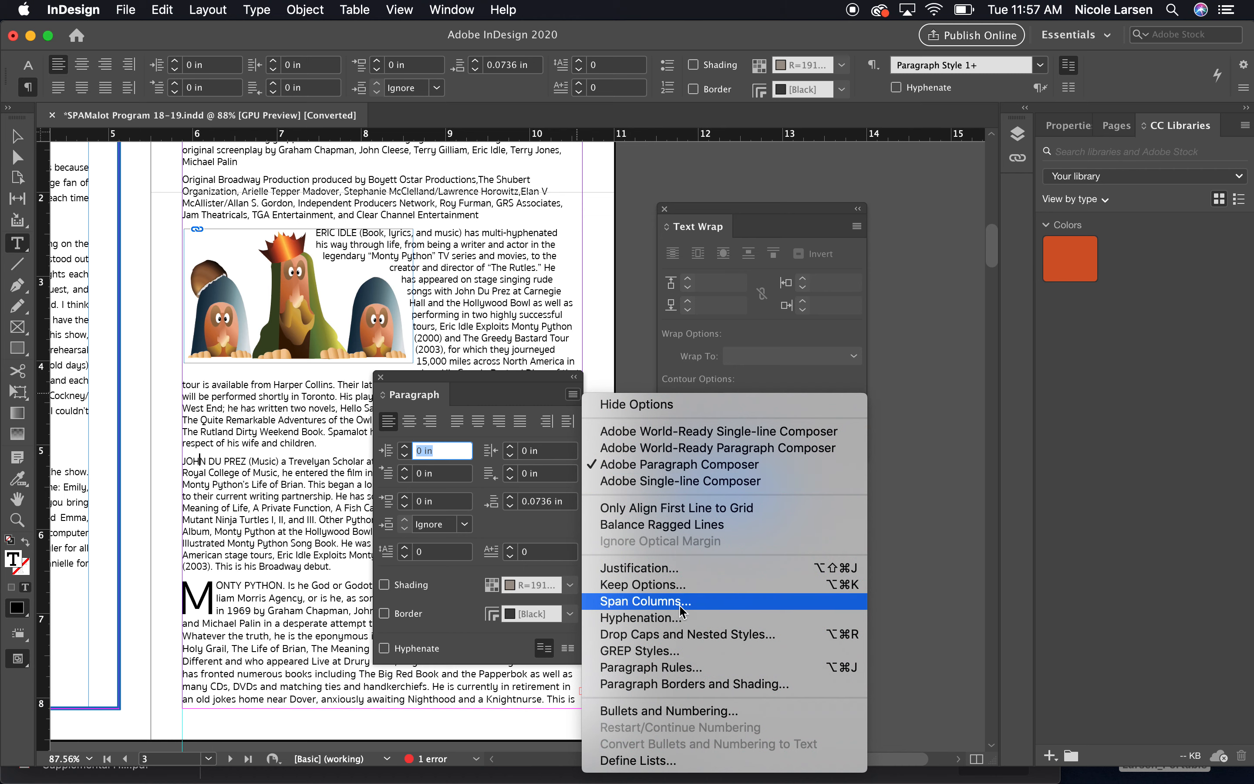
click(710, 637)
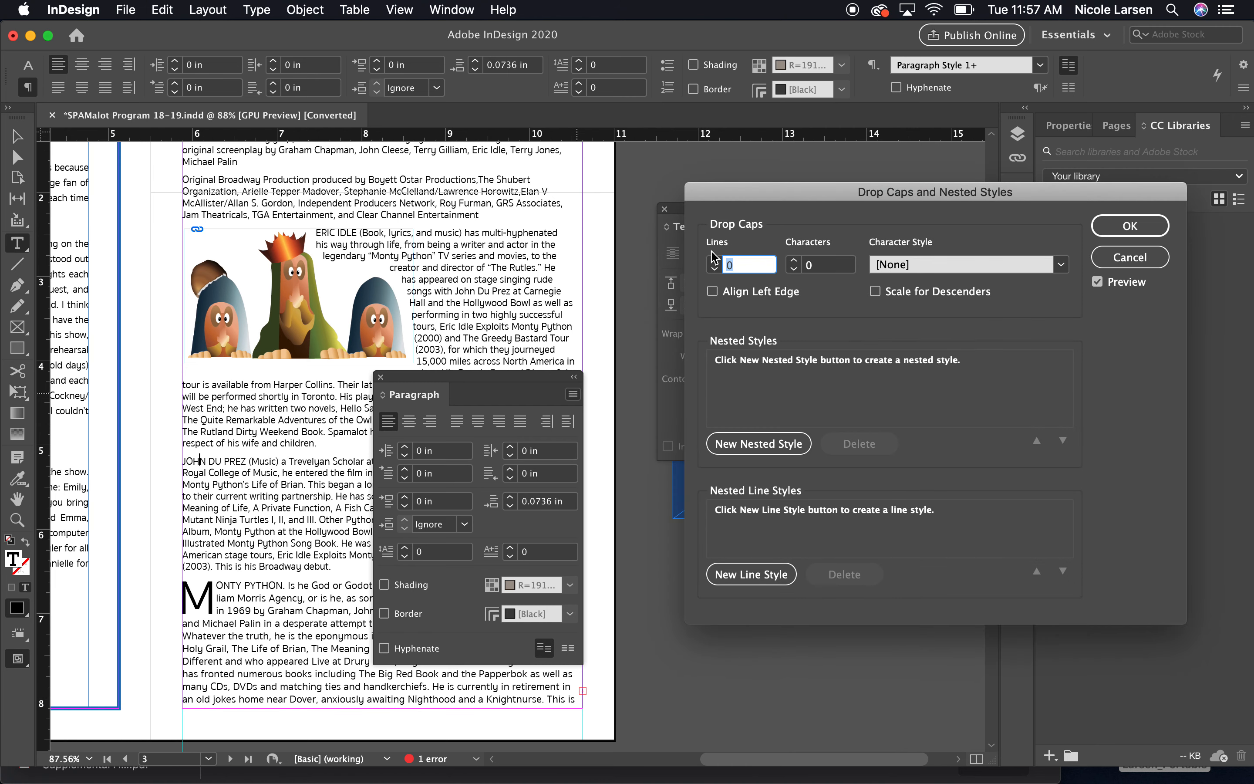
Give the JOHN DU PREZ paragraph a drop cap 3 lines deep and 1 character wide, then close Text Wrap.
click(715, 260)
click(714, 261)
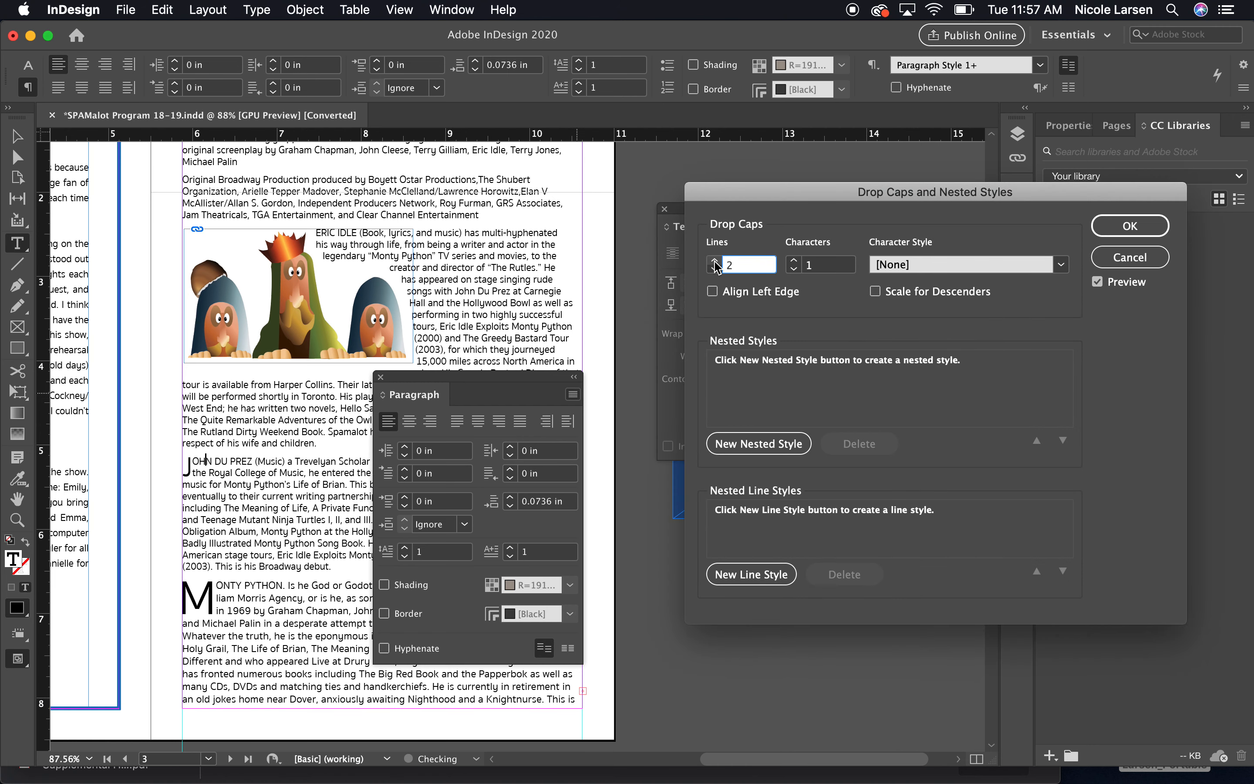
click(715, 261)
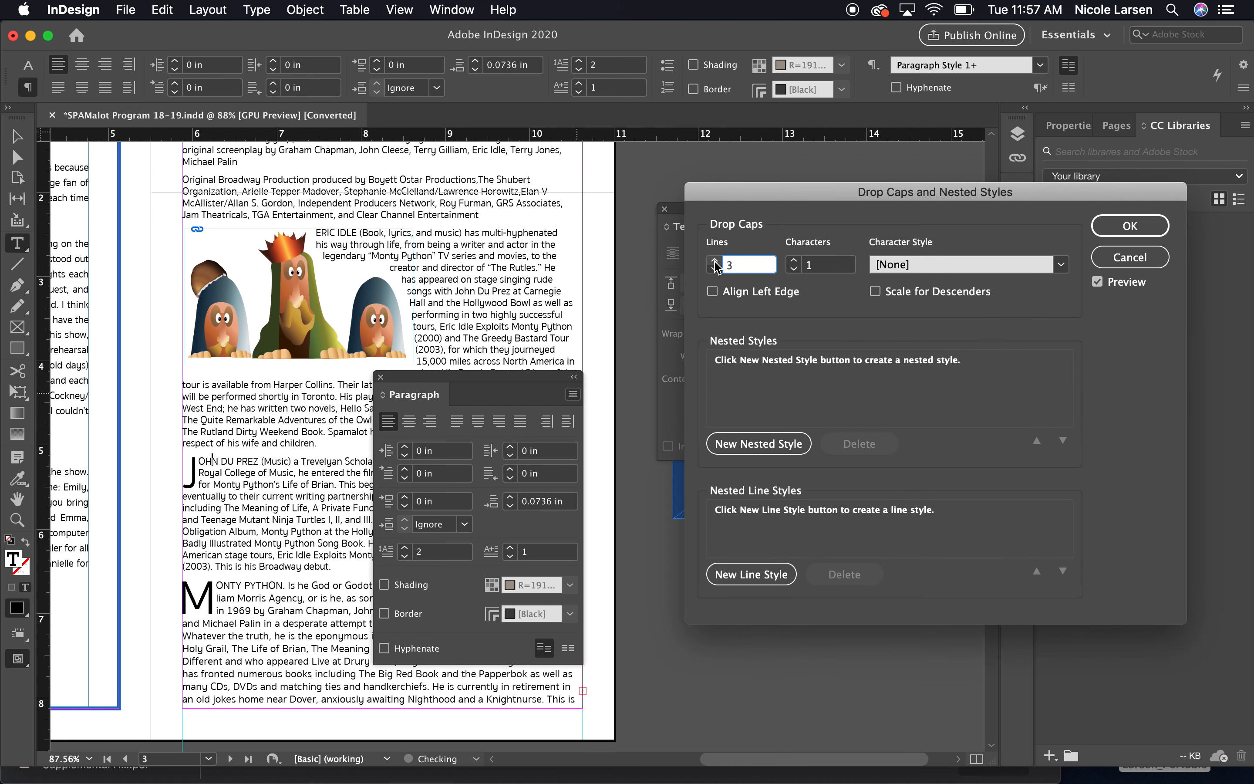
click(793, 262)
click(793, 261)
click(793, 261)
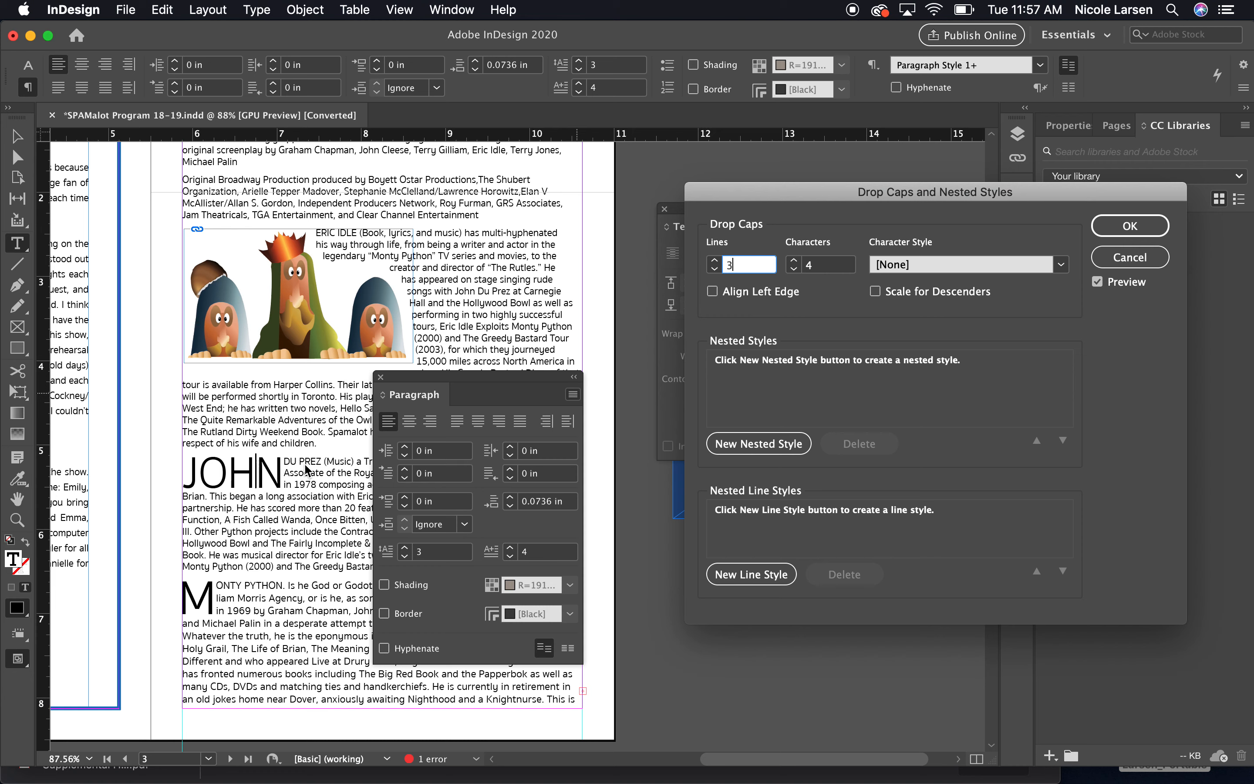
click(793, 269)
click(793, 269)
click(794, 270)
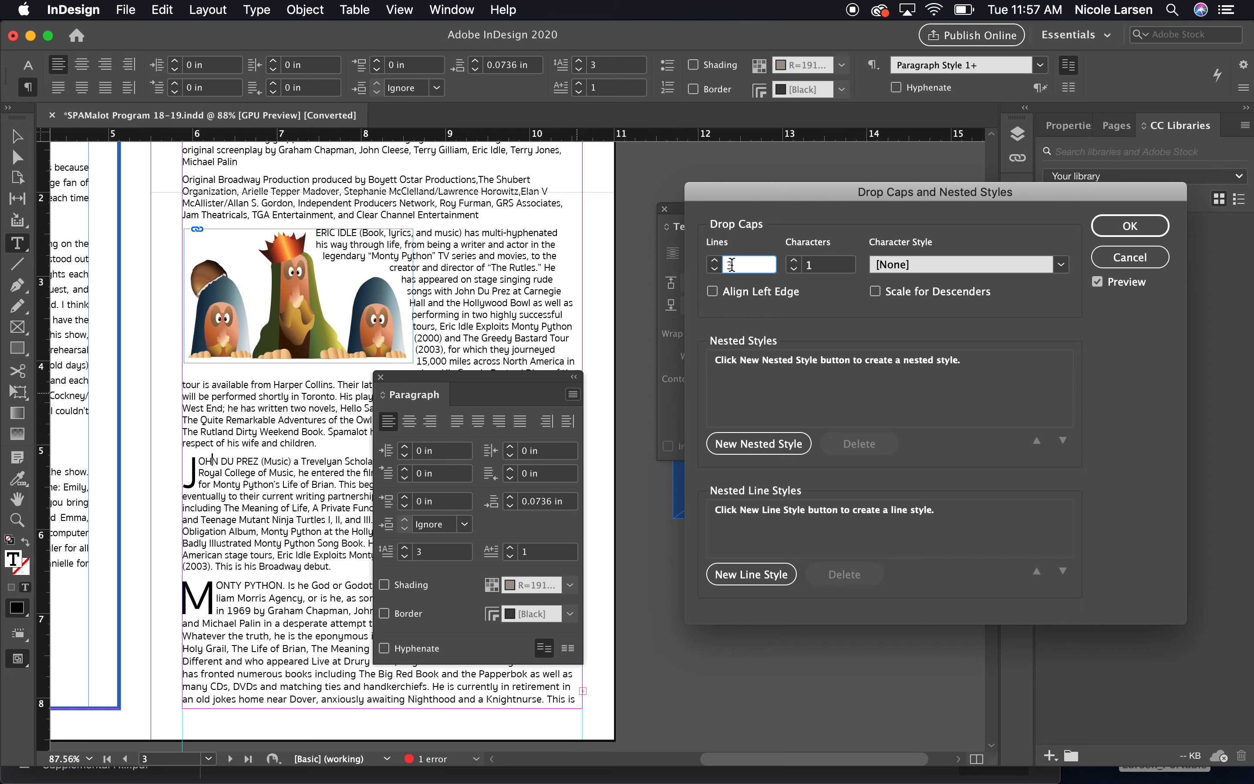
click(715, 262)
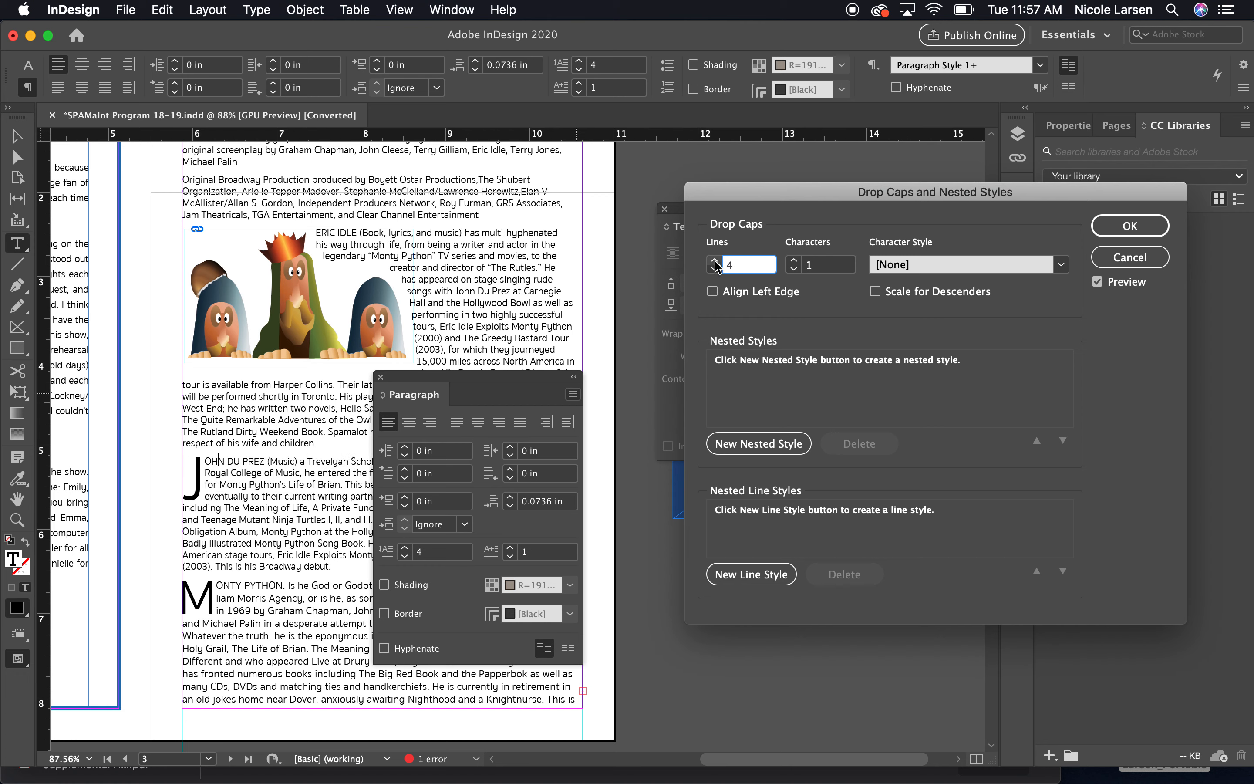
click(715, 261)
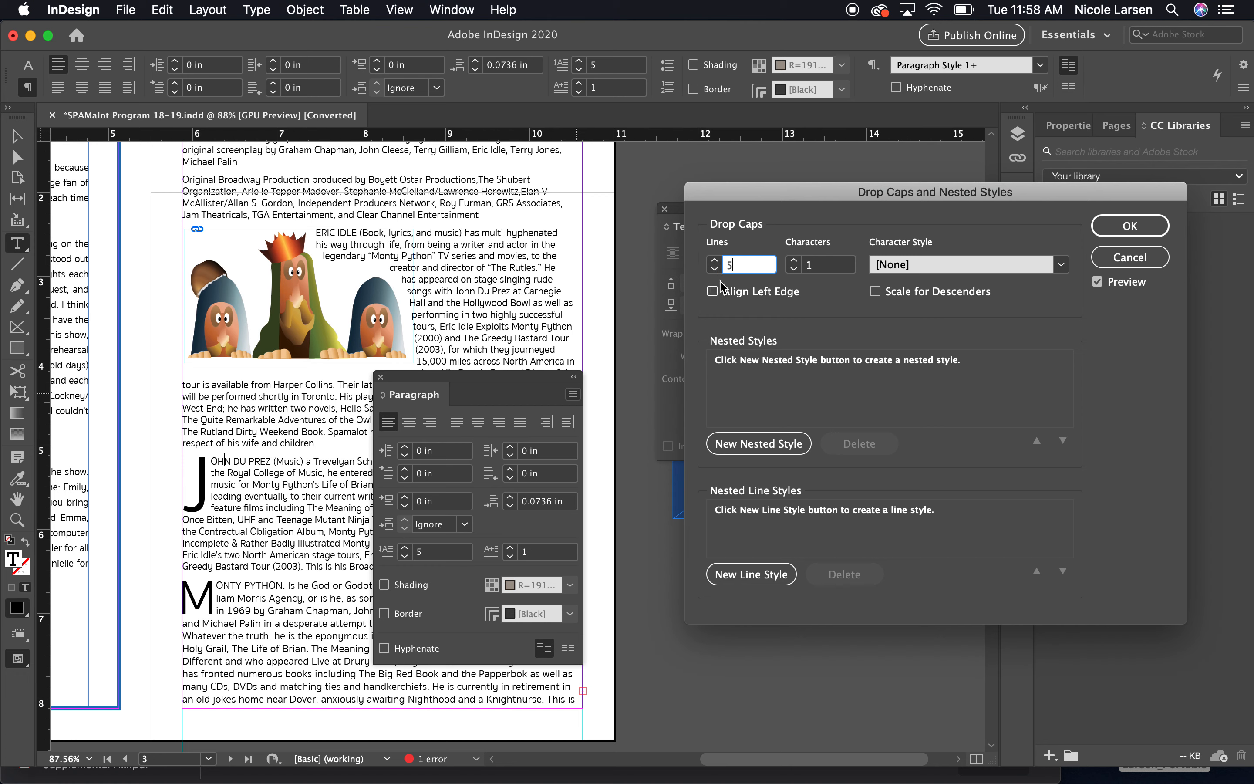
click(715, 270)
click(715, 270)
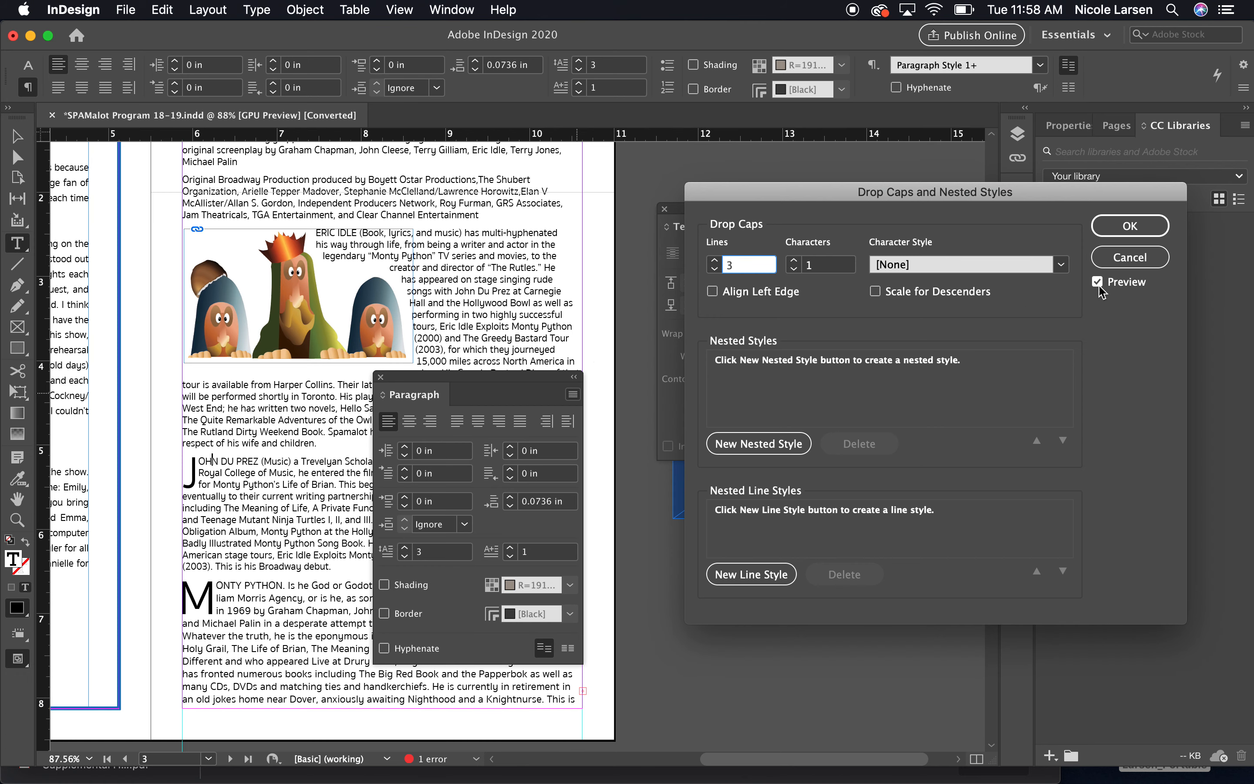
click(1144, 223)
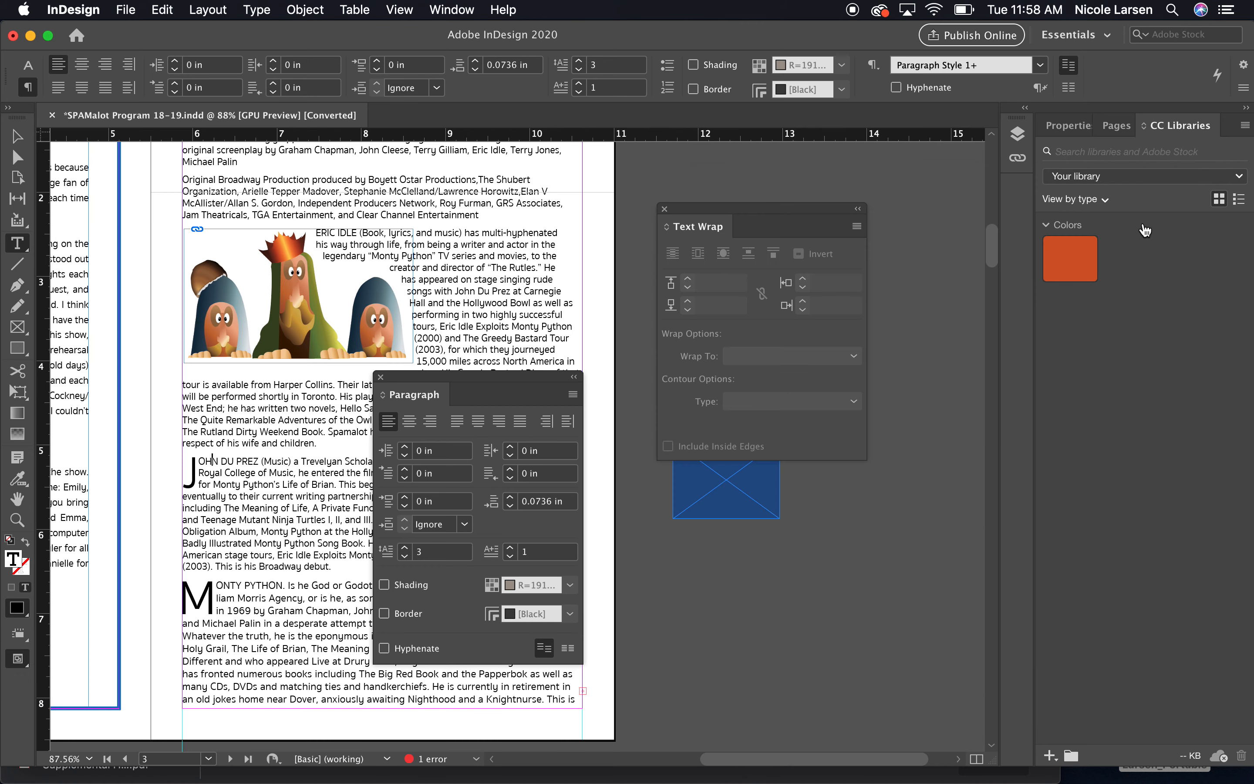
click(665, 209)
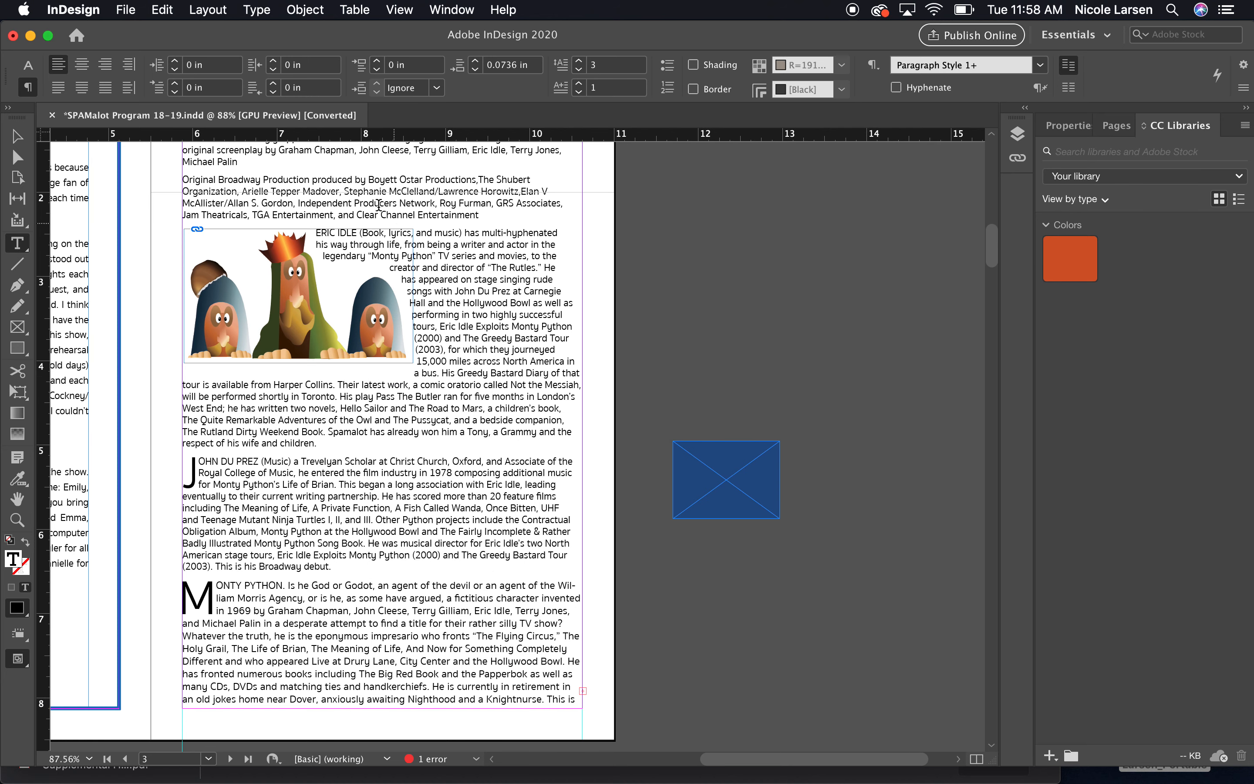